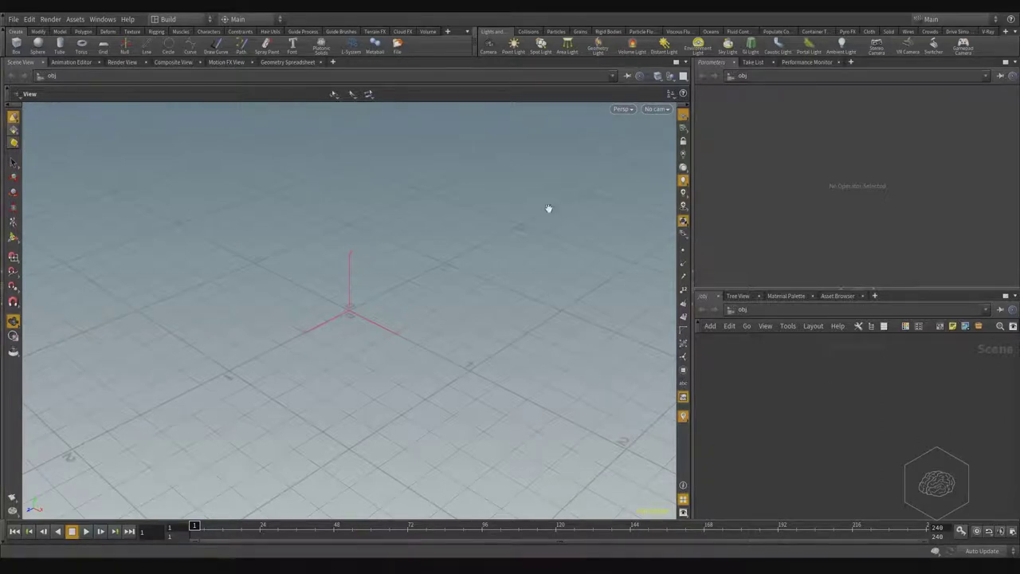
Step: Examine the file and asset commands, the available desktop layouts and the radial menu sets
click(26, 21)
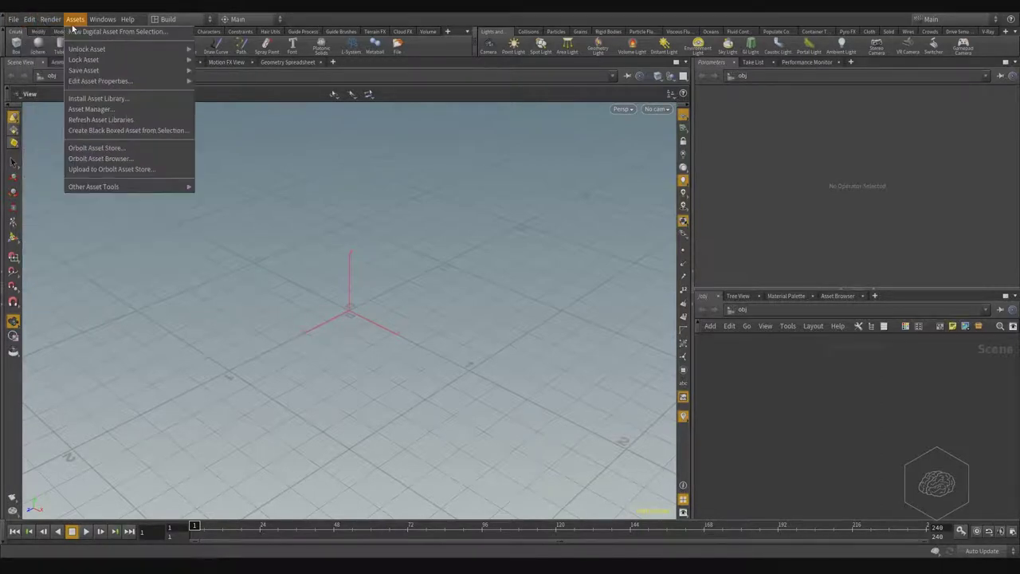
mouse_move(12, 21)
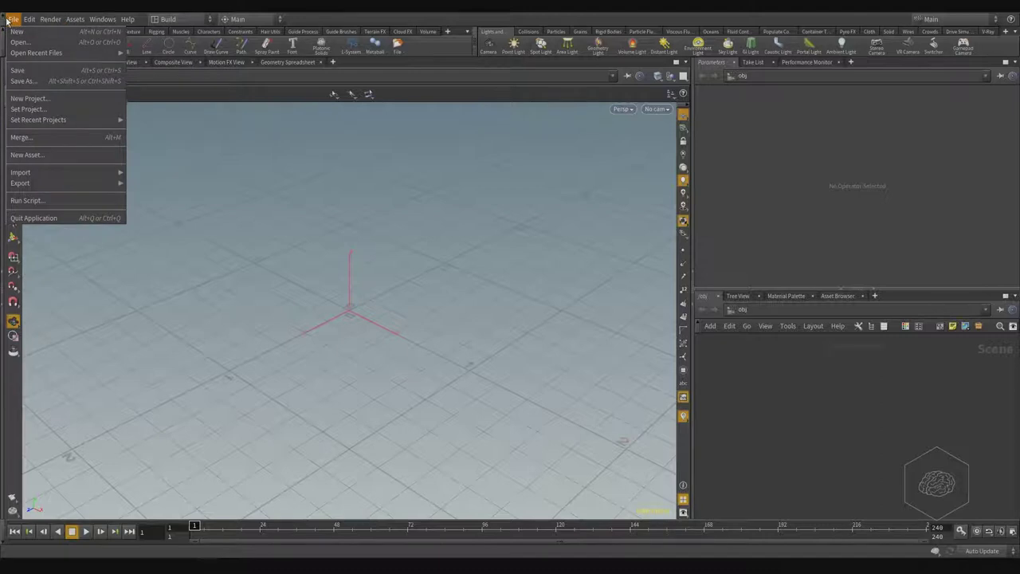
click(3, 20)
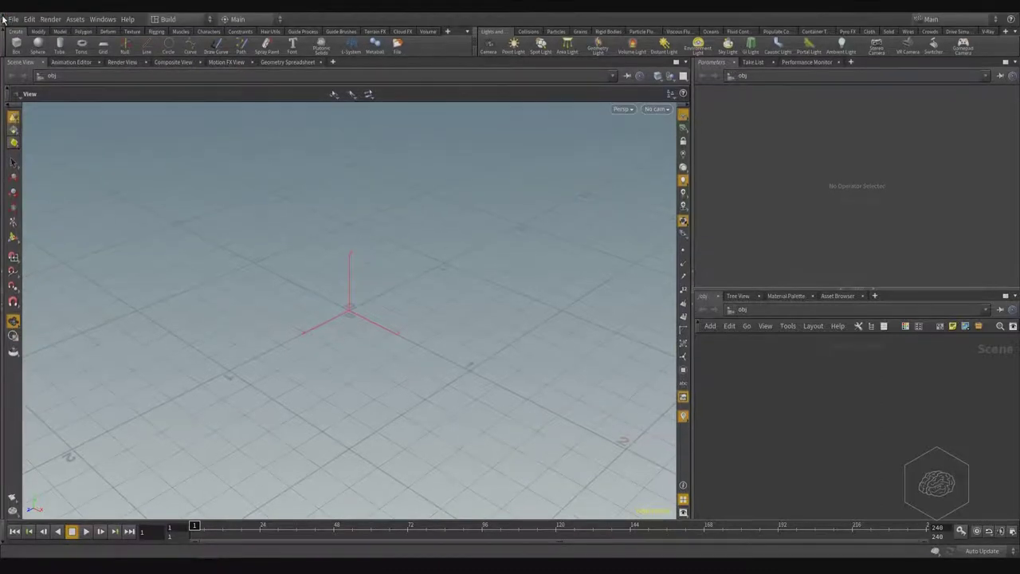
click(13, 22)
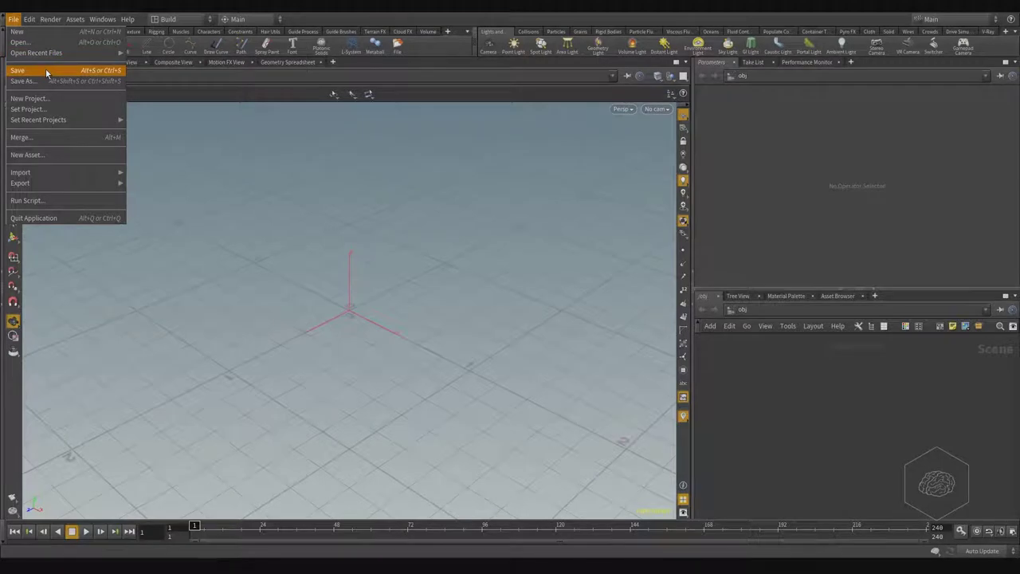
click(241, 151)
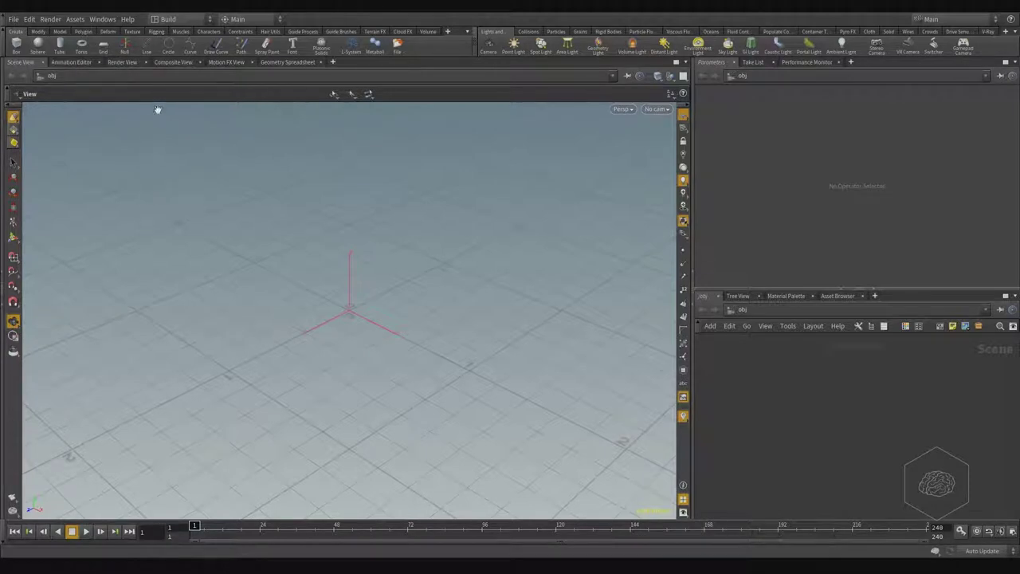
click(179, 20)
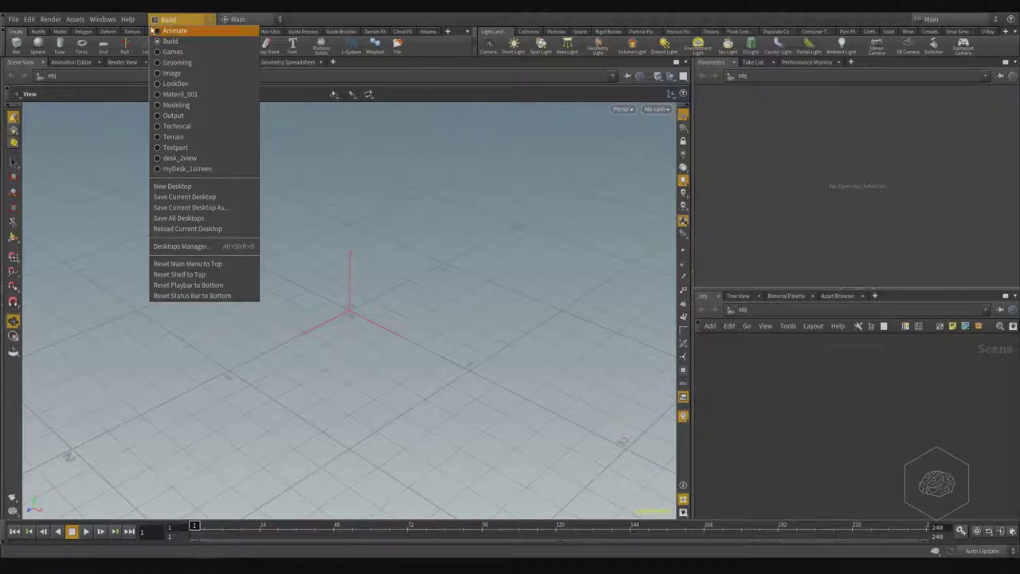
click(264, 22)
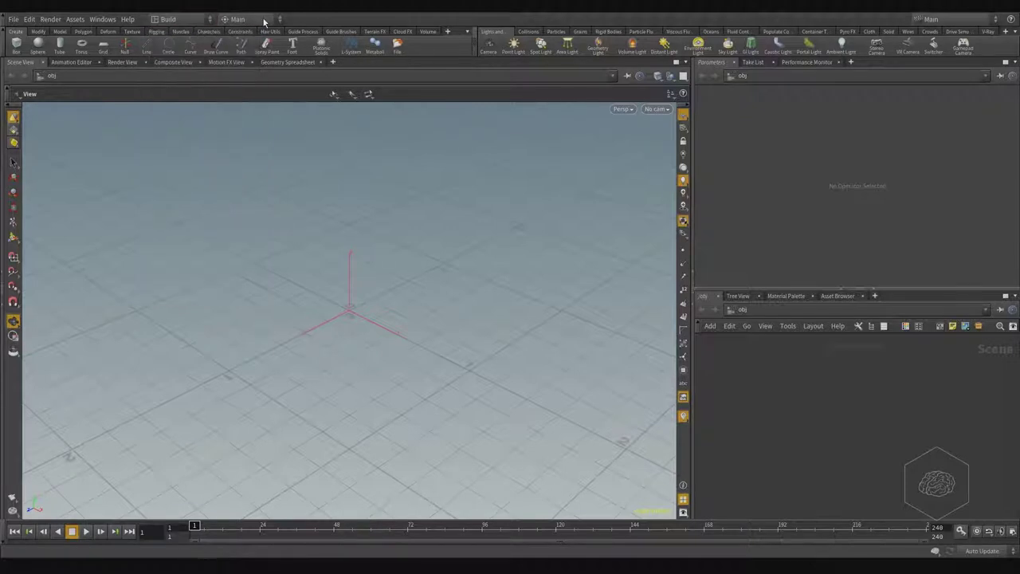
click(249, 22)
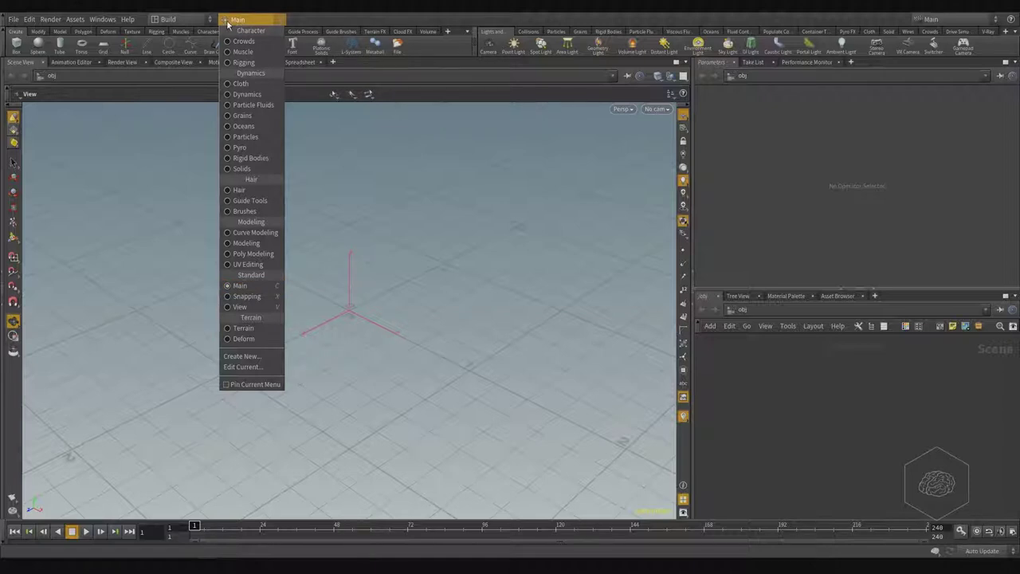
click(251, 26)
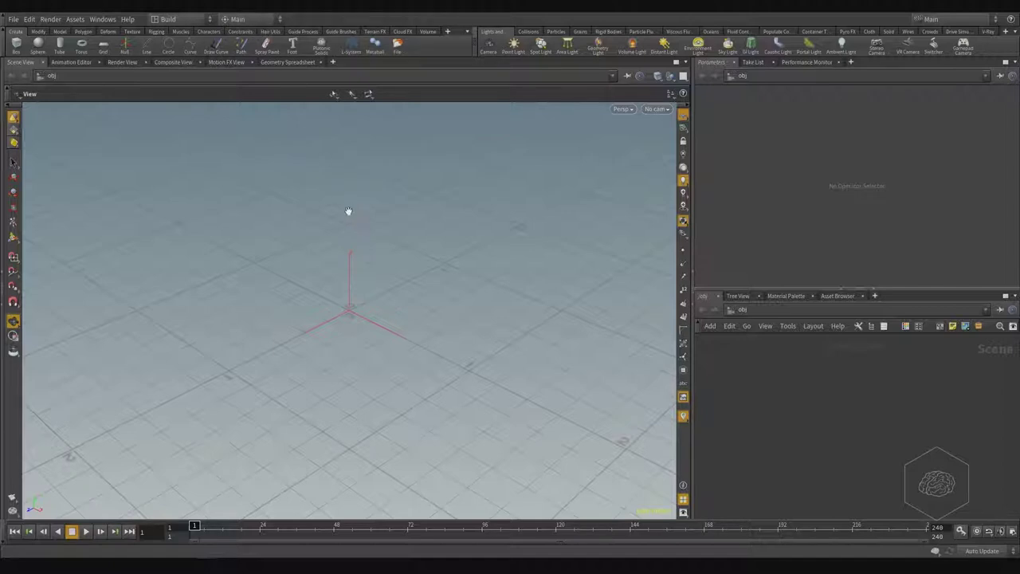
click(186, 20)
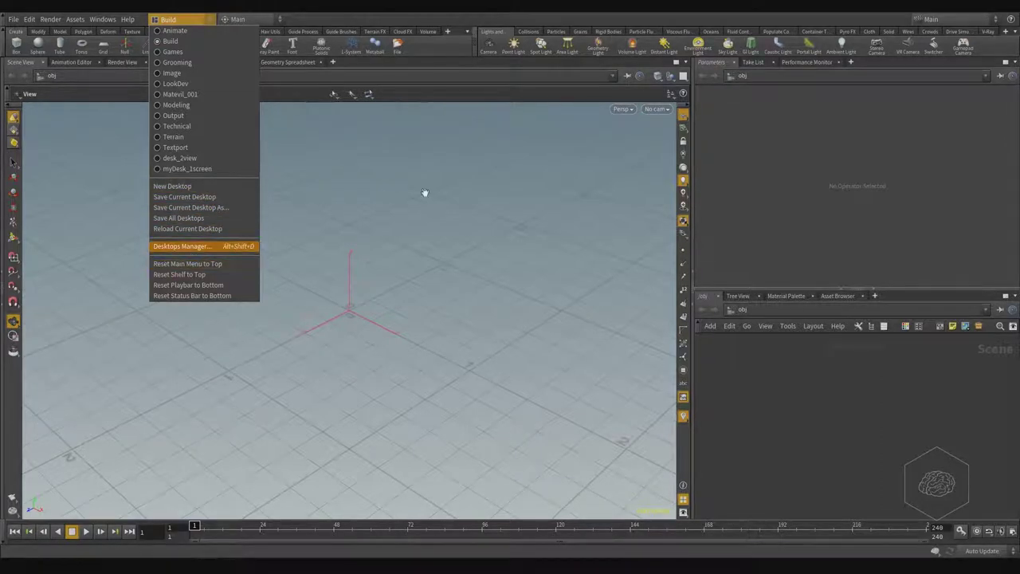
click(292, 84)
Step: View the Animate desktop layout and return to the Build desktop
click(168, 20)
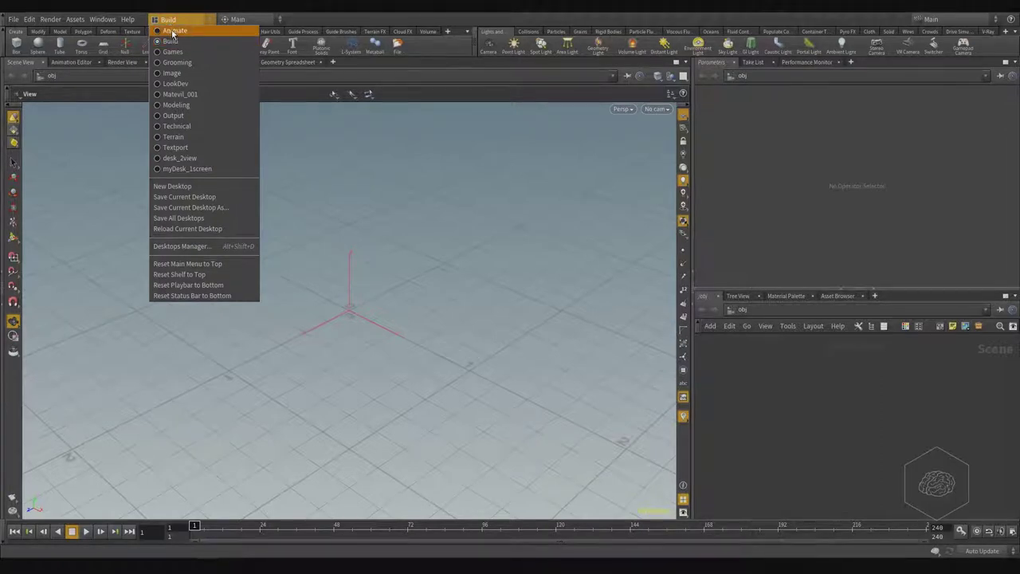
click(173, 32)
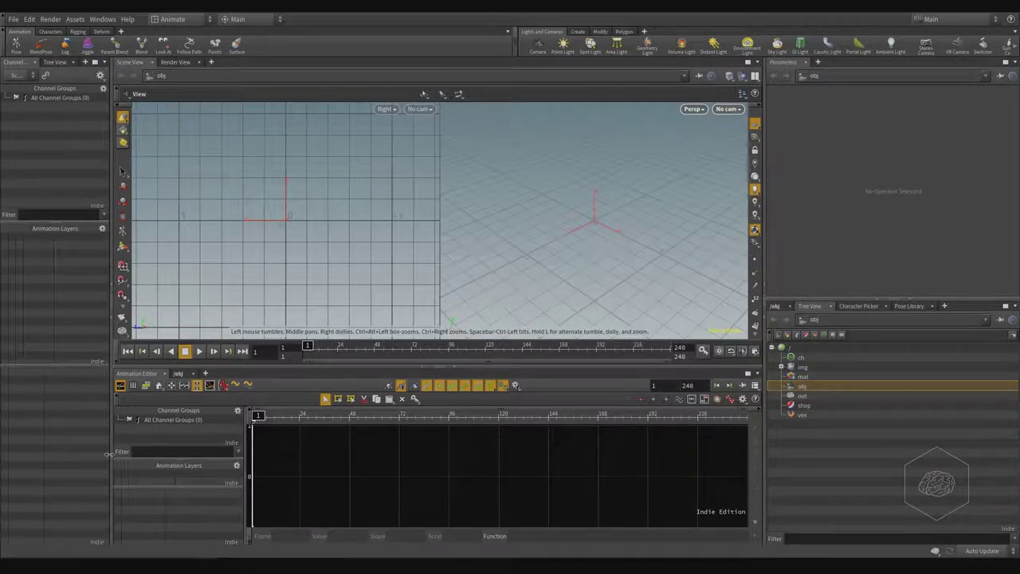
click(180, 22)
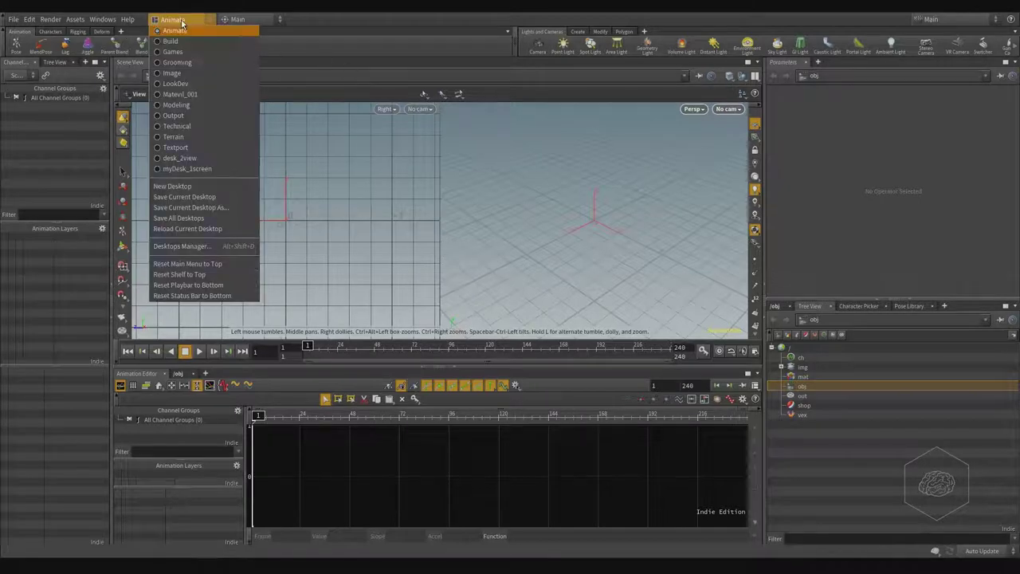
click(184, 42)
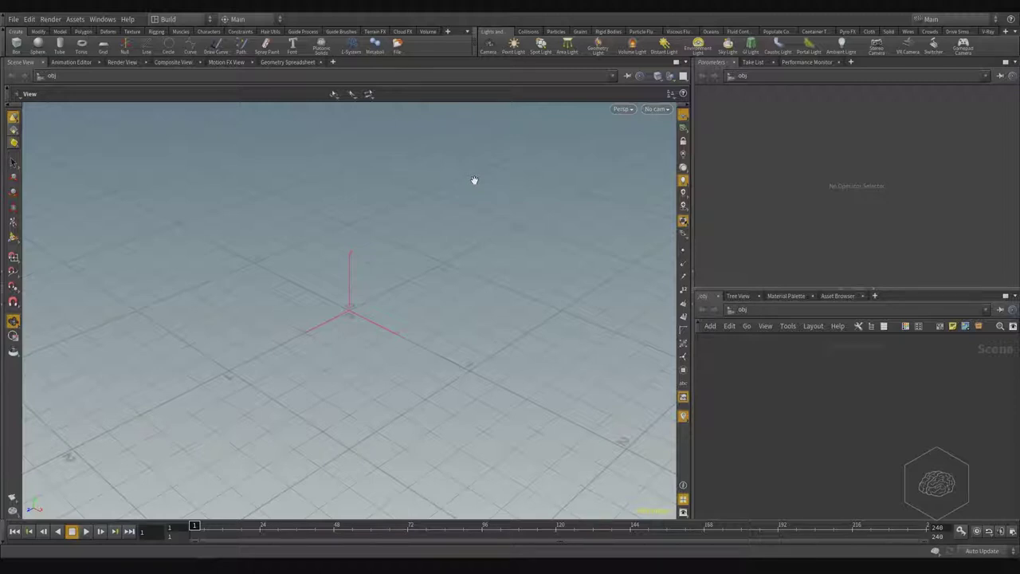
Step: Switch to the Games desktop and on to the Image desktop to view their pane arrangements
click(180, 19)
click(184, 51)
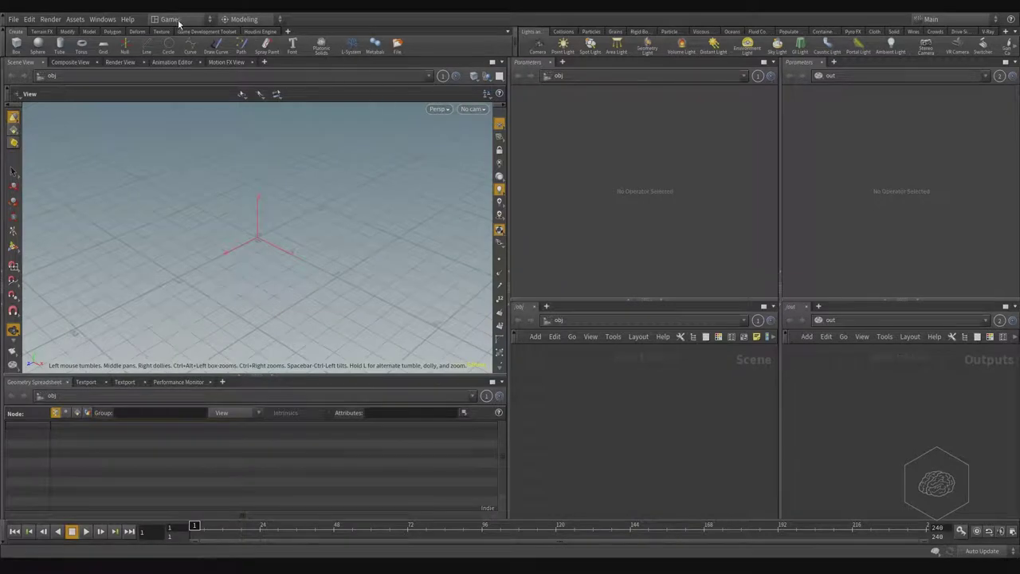
click(179, 20)
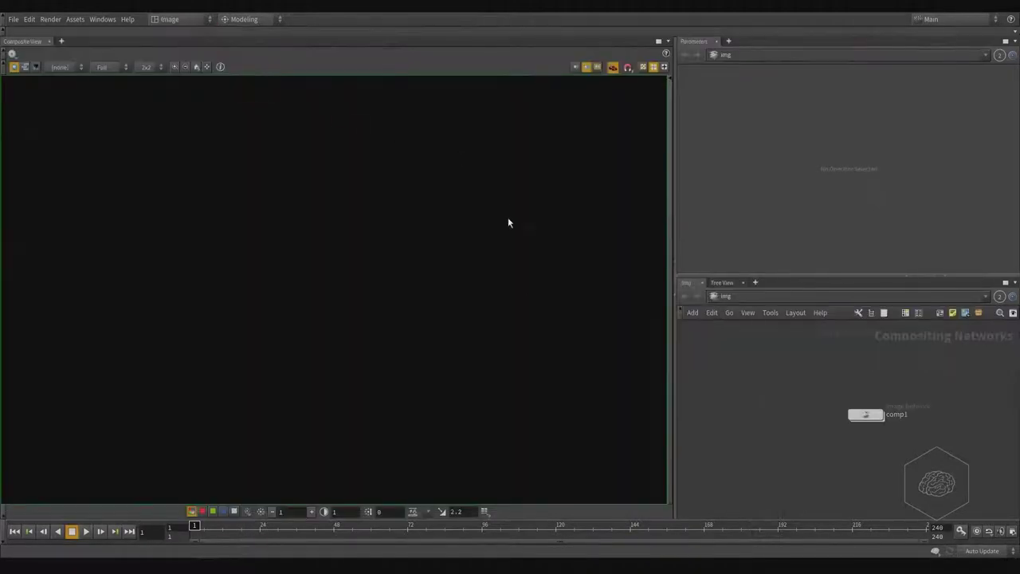
Step: Compare the LookDev and Modeling desktops by switching to LookDev, to Modeling, and back to LookDev
click(185, 20)
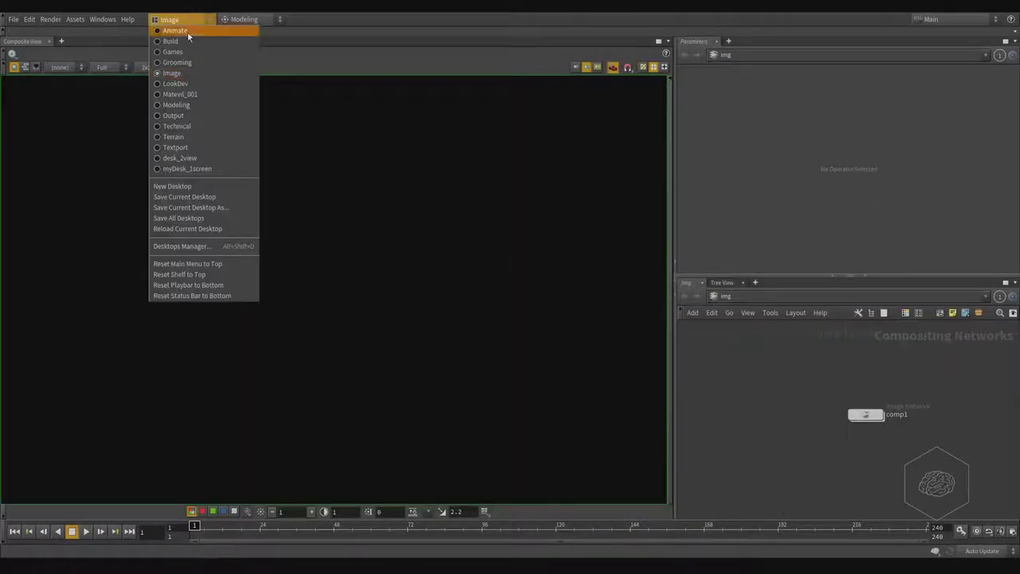
click(186, 84)
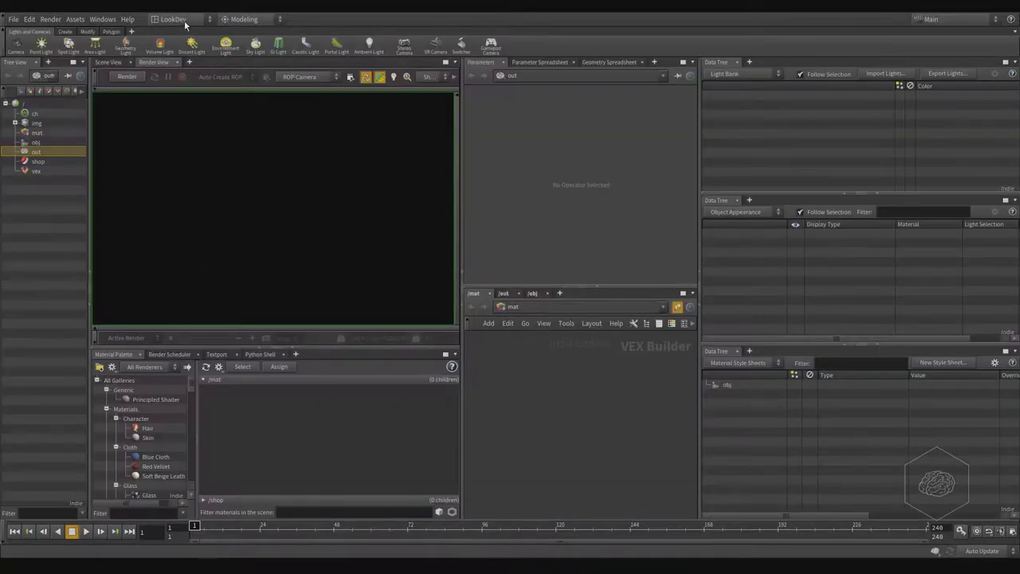
click(185, 22)
click(240, 113)
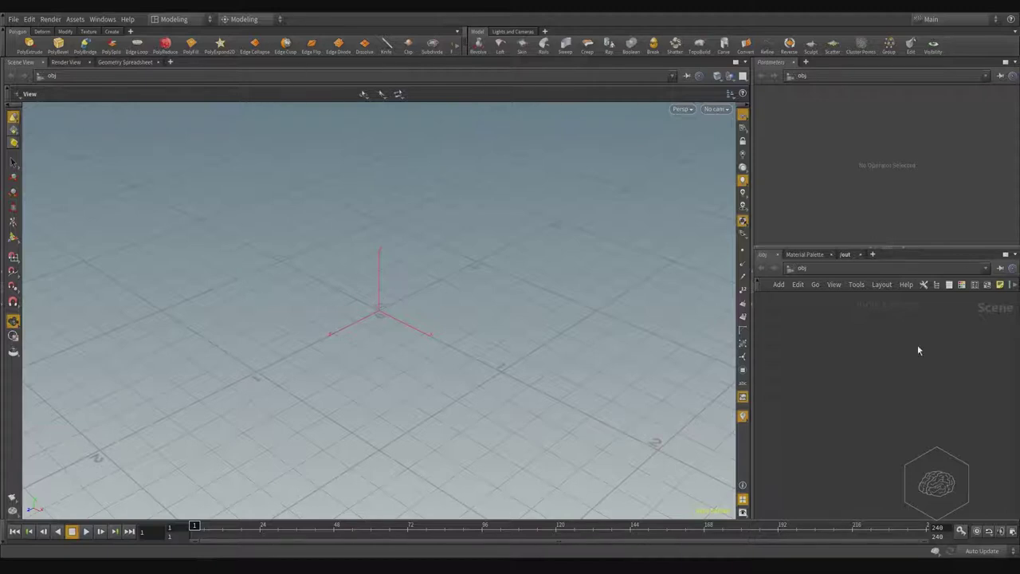
click(179, 20)
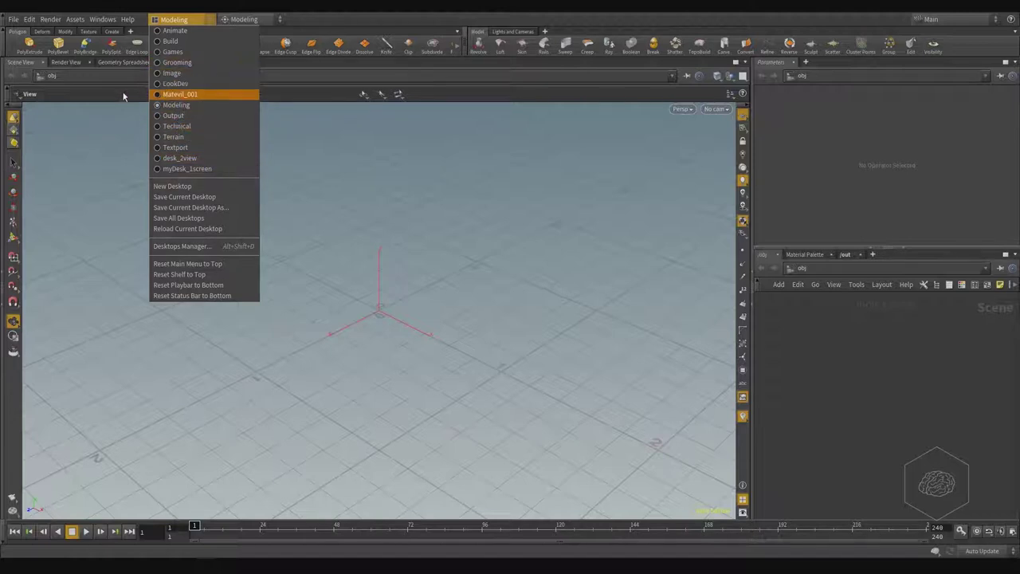
click(164, 84)
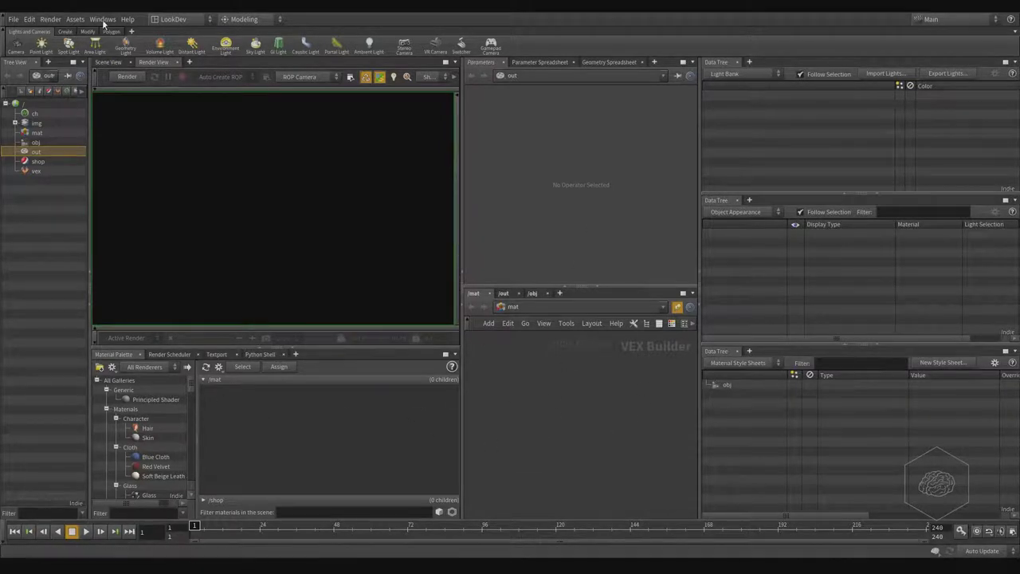
Step: View the Terrain desktop and restore the Build desktop
click(162, 22)
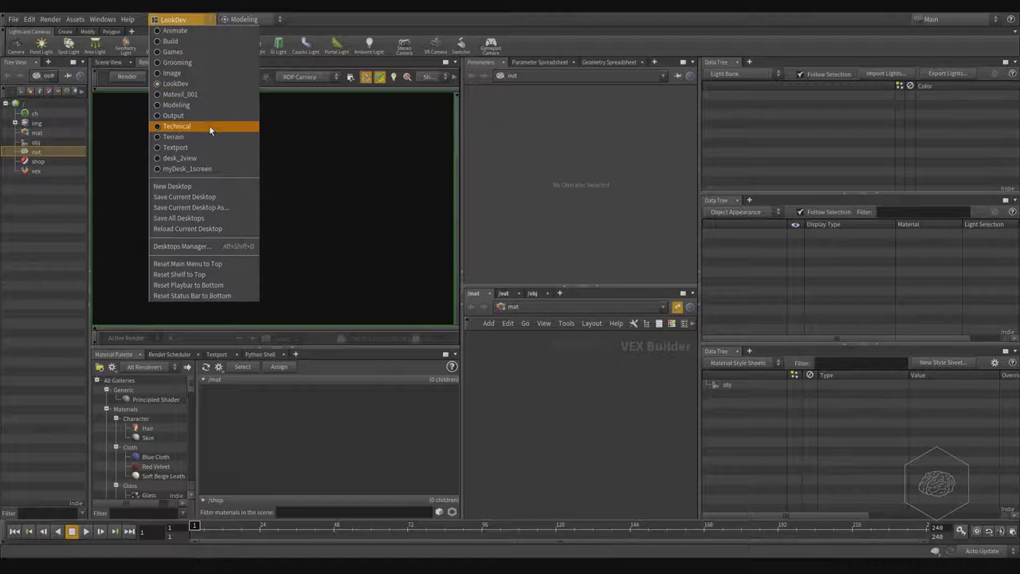
click(205, 138)
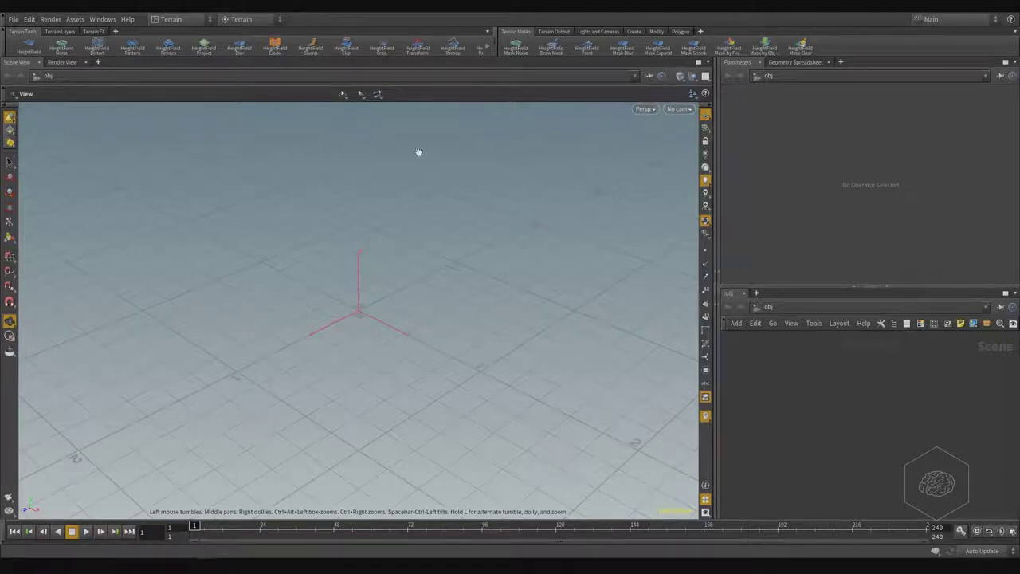
click(172, 19)
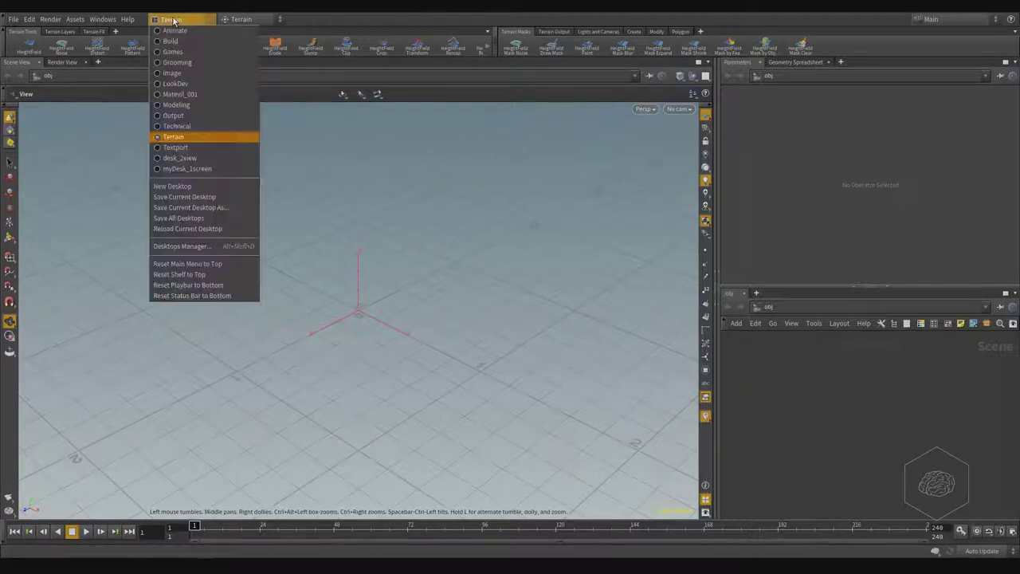
click(170, 40)
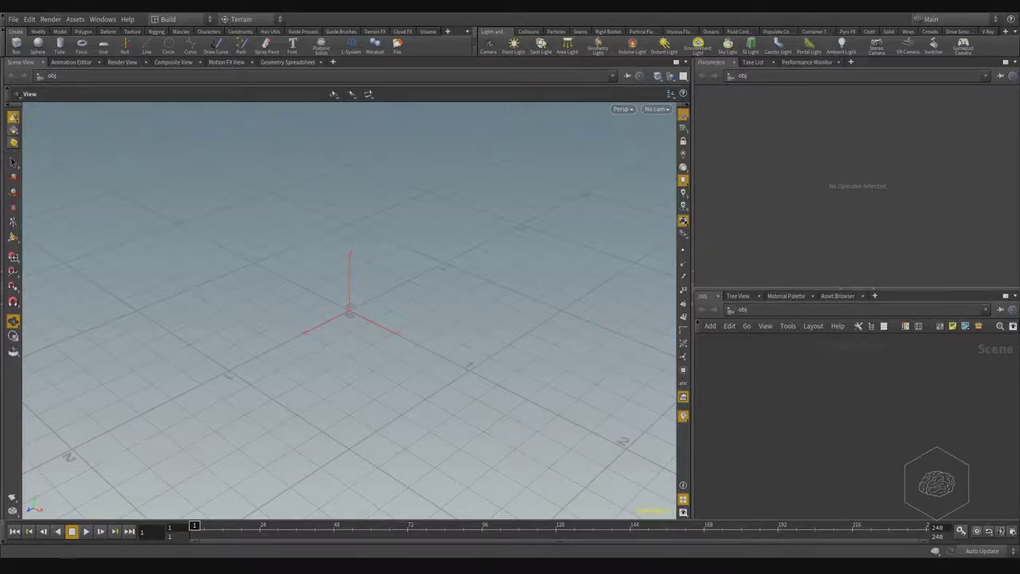
Step: Switch to File Explorer and open the desktop folder inside Documents > houdini16.5 to view the saved .desk files
key(super+e)
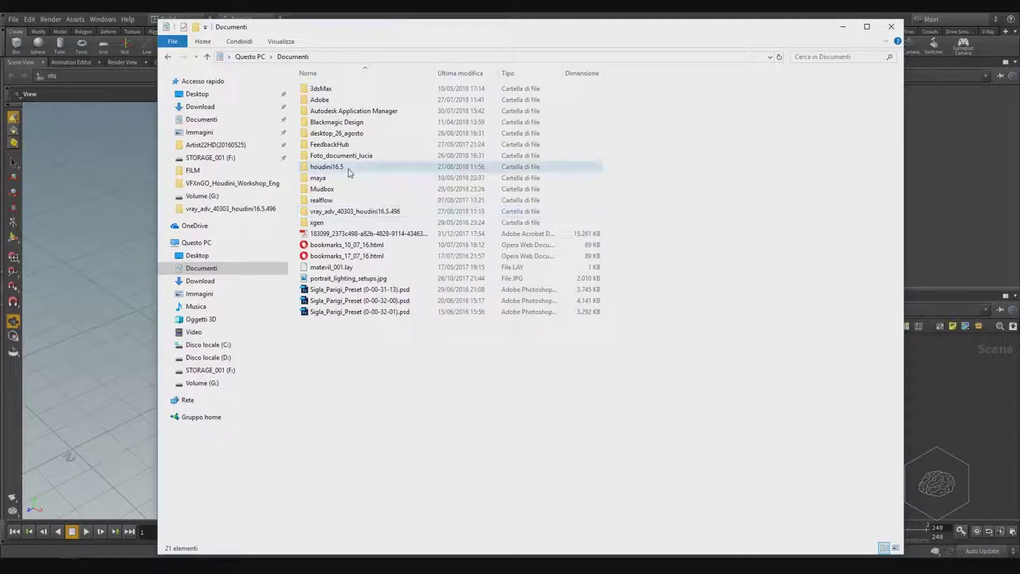
double_click(346, 169)
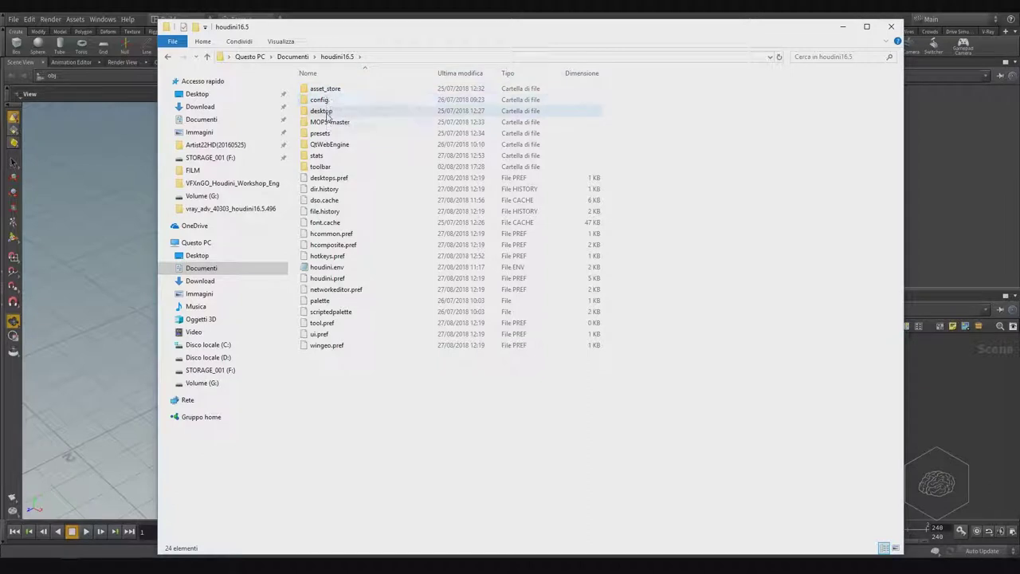
double_click(323, 111)
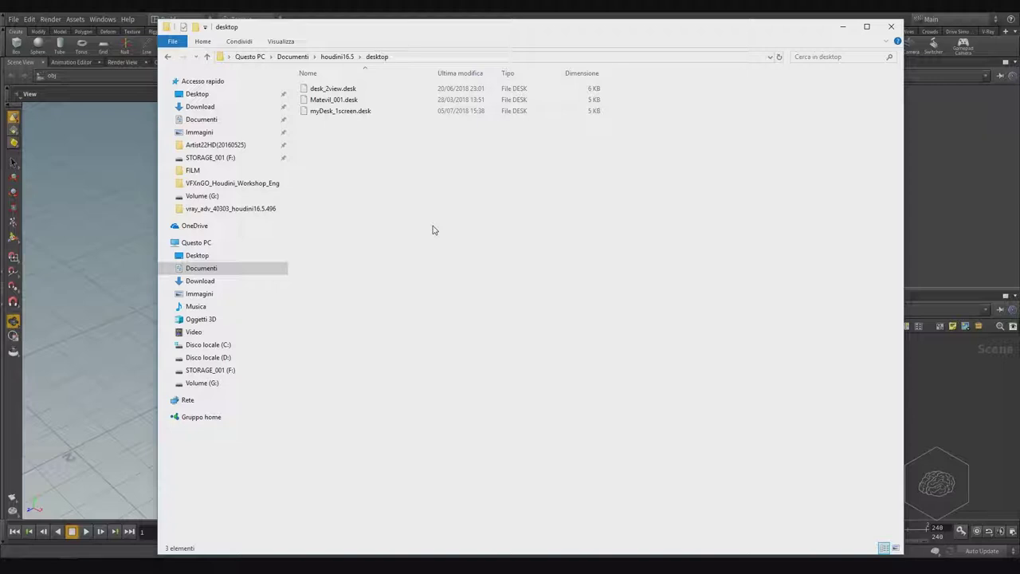
drag(487, 27, 503, 36)
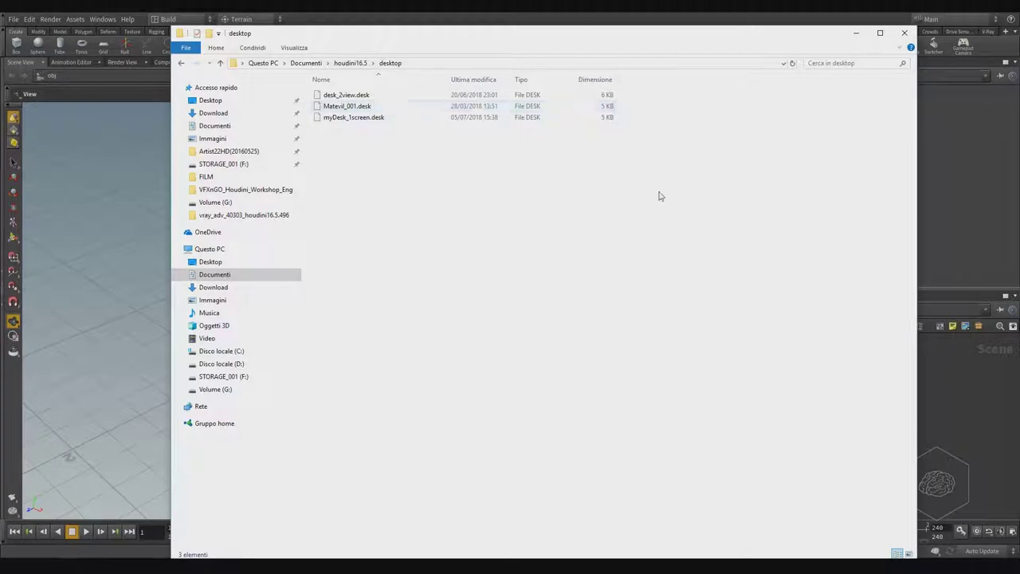
click(149, 197)
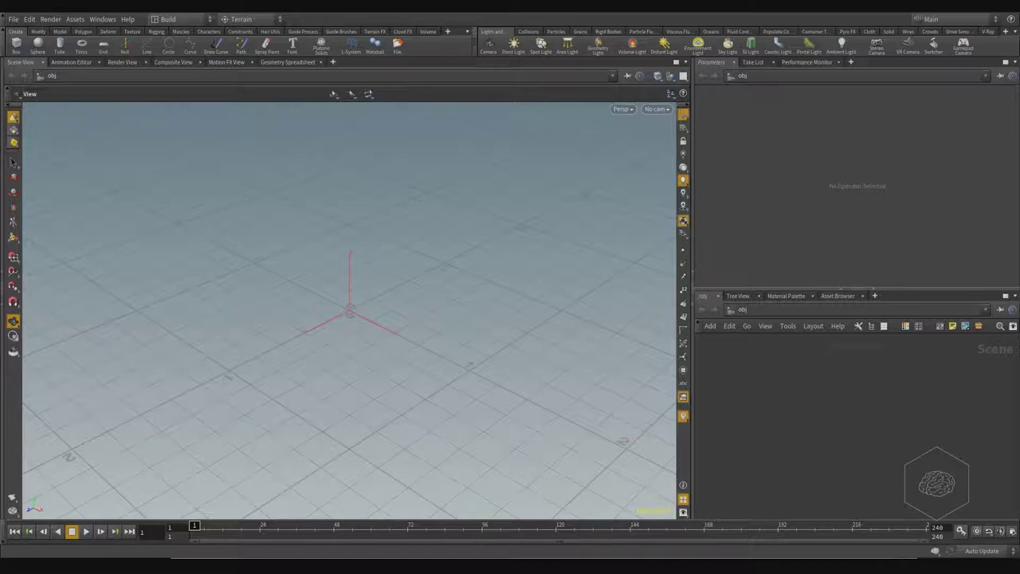
key(alt+Tab)
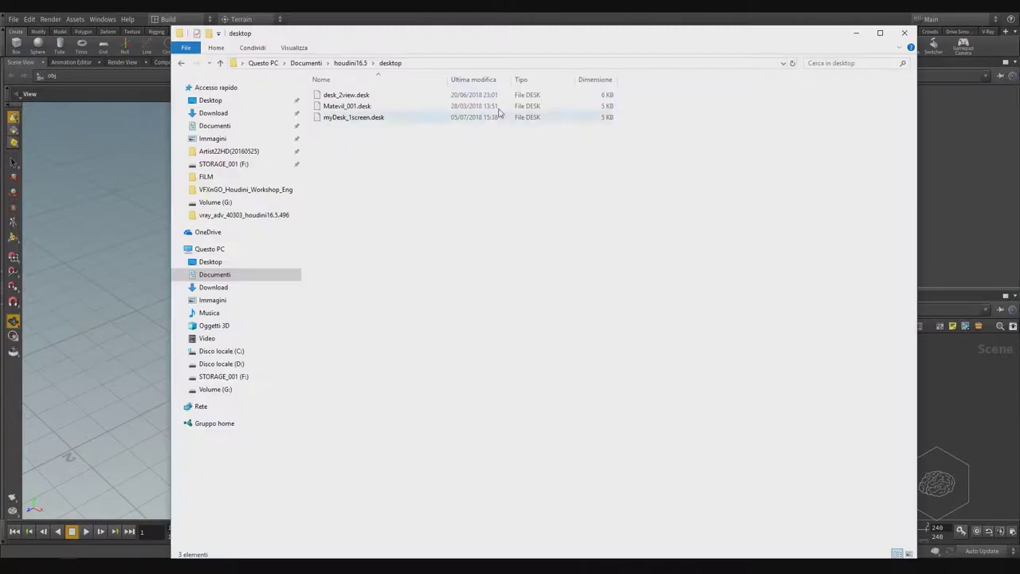
Step: Go back to the houdini16.5 folder, select the MOPS-master folder, and close File Explorer
click(356, 64)
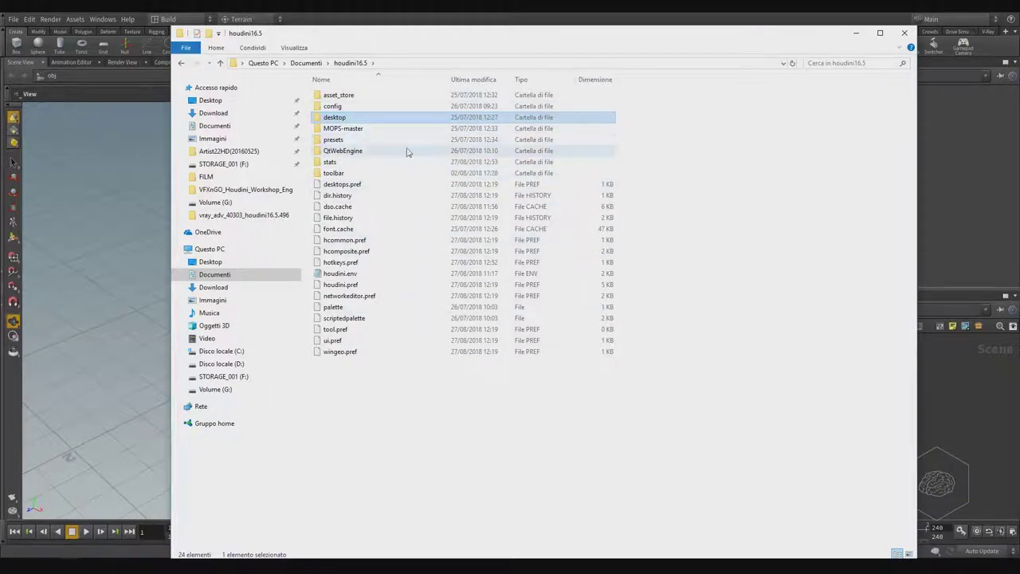
click(355, 129)
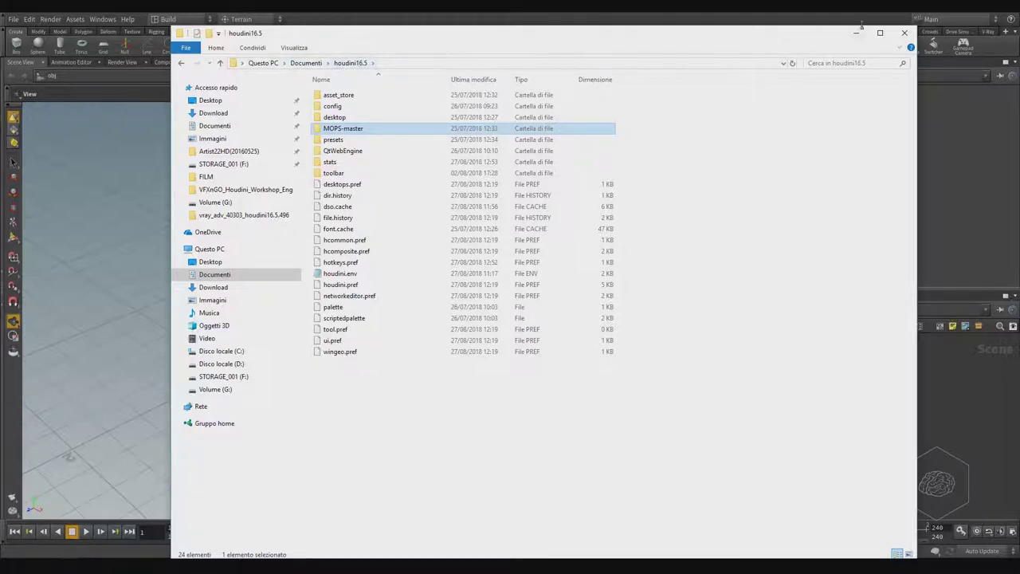
click(904, 33)
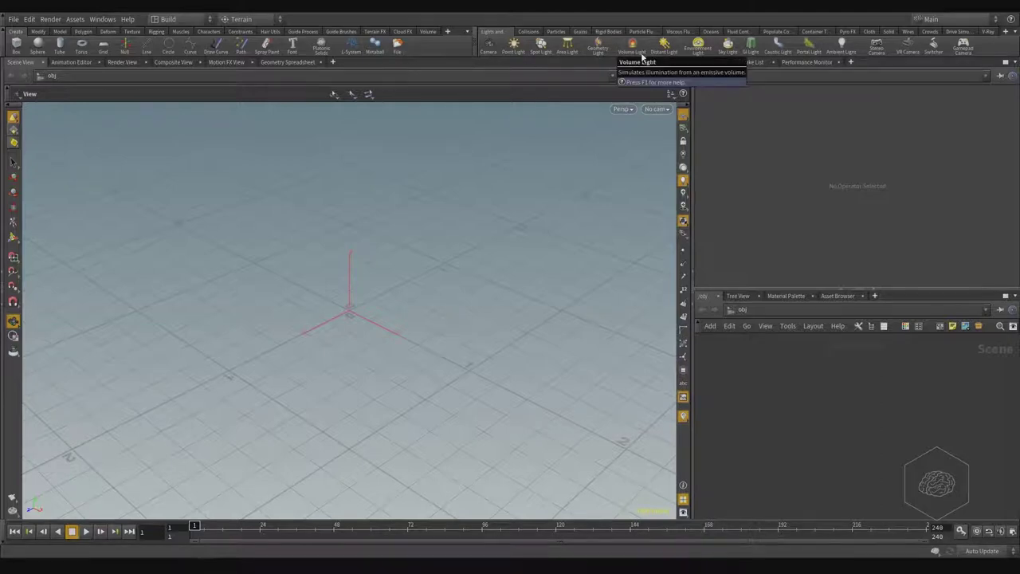
Step: Show the Model shelf tools, followed by the Polygon shelf tools
click(60, 32)
click(83, 31)
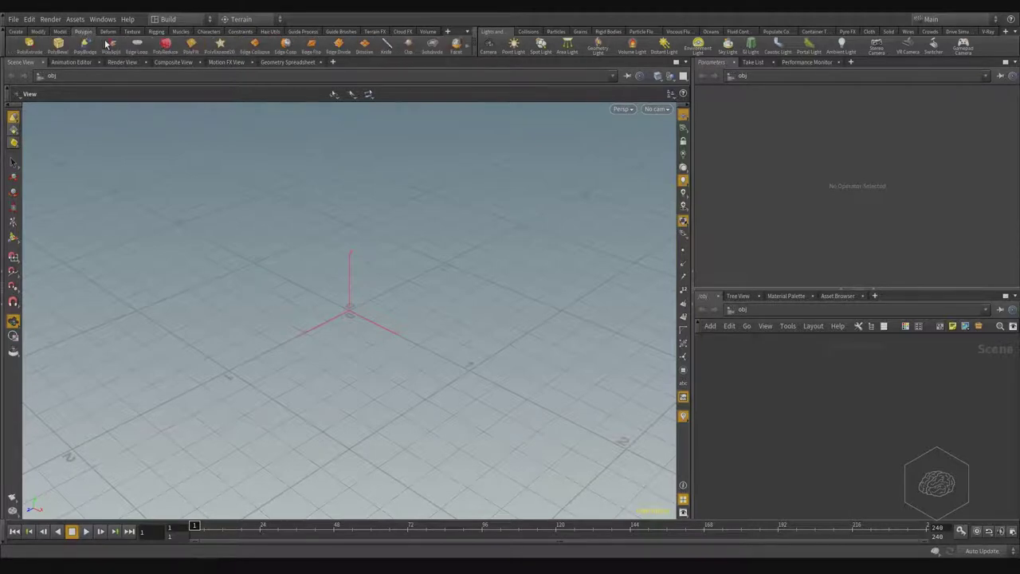
Step: Show the Deform, Texture and Rigging shelf tools in turn, and return to the Create shelf
click(109, 31)
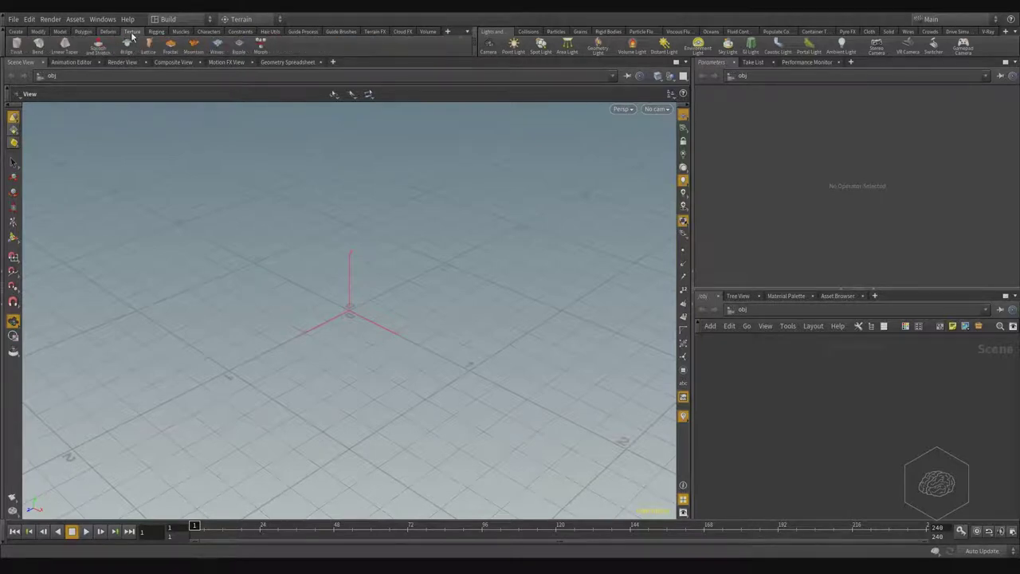
click(133, 32)
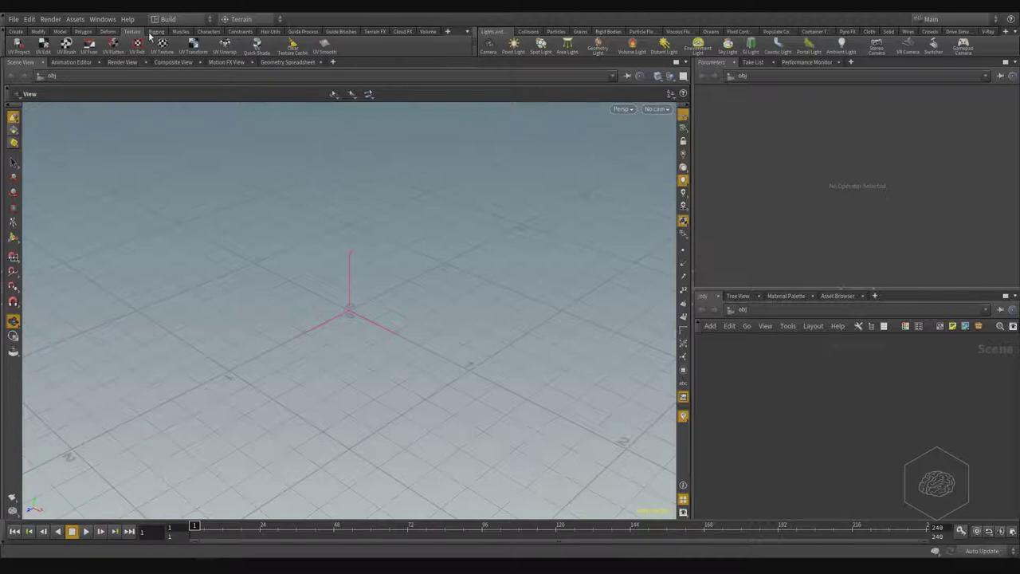
click(155, 32)
click(16, 33)
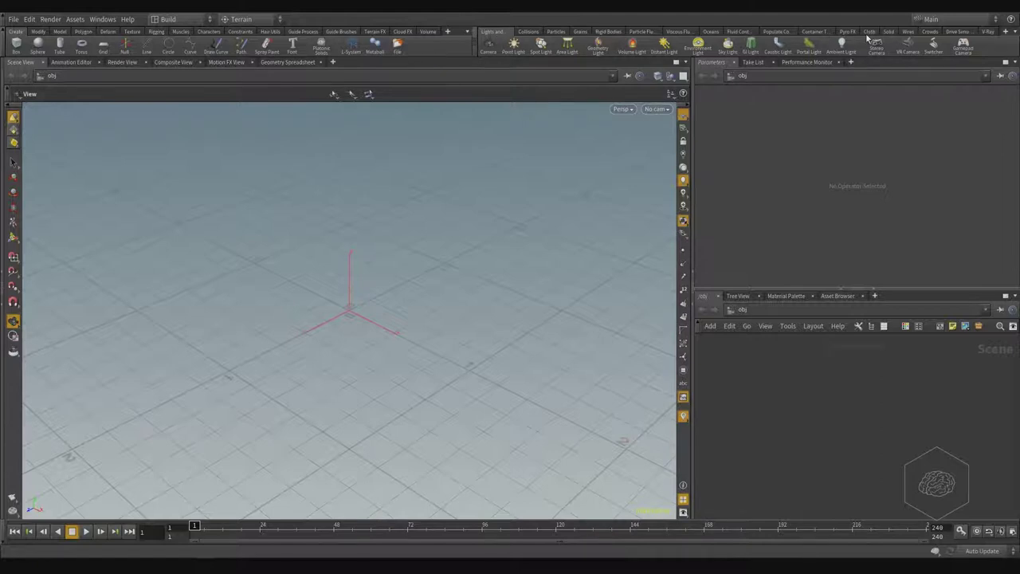
Step: Browse the simulation shelves from Collisions, Particles and Grains through Rigid Bodies, fluids, Oceans and containers, and return to the Lights and Cameras shelf
click(528, 31)
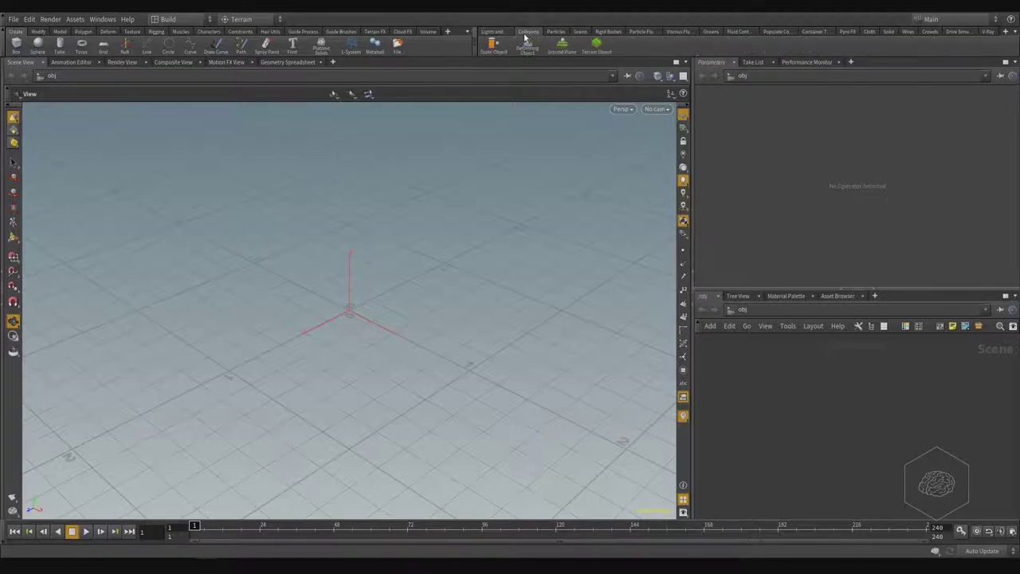
click(557, 32)
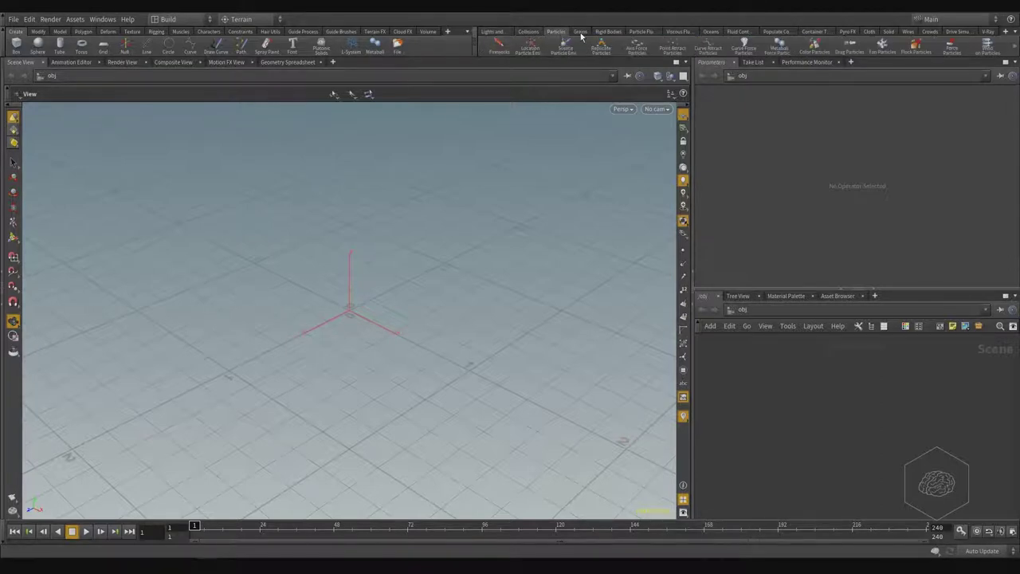
click(580, 32)
click(609, 32)
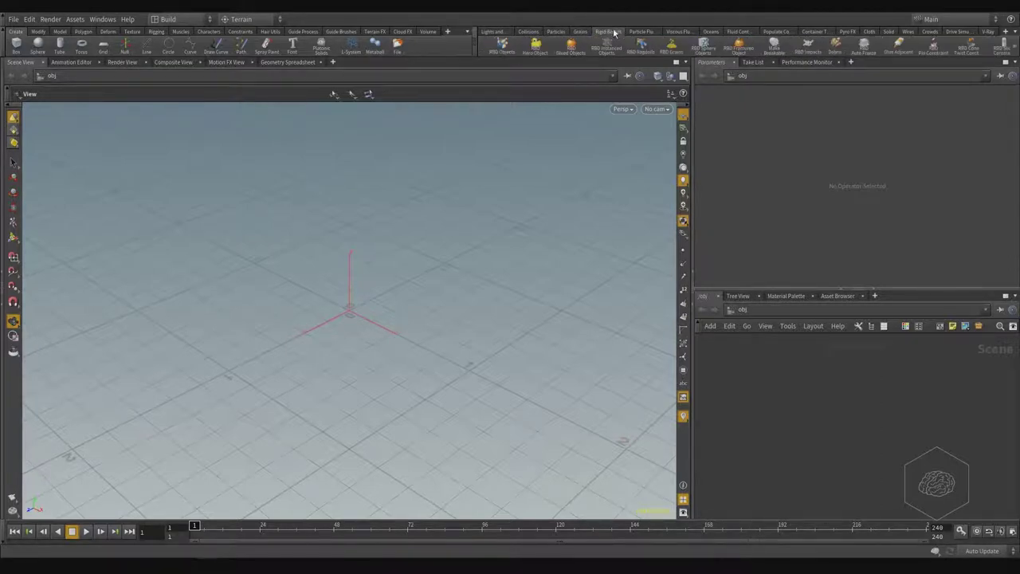
click(635, 32)
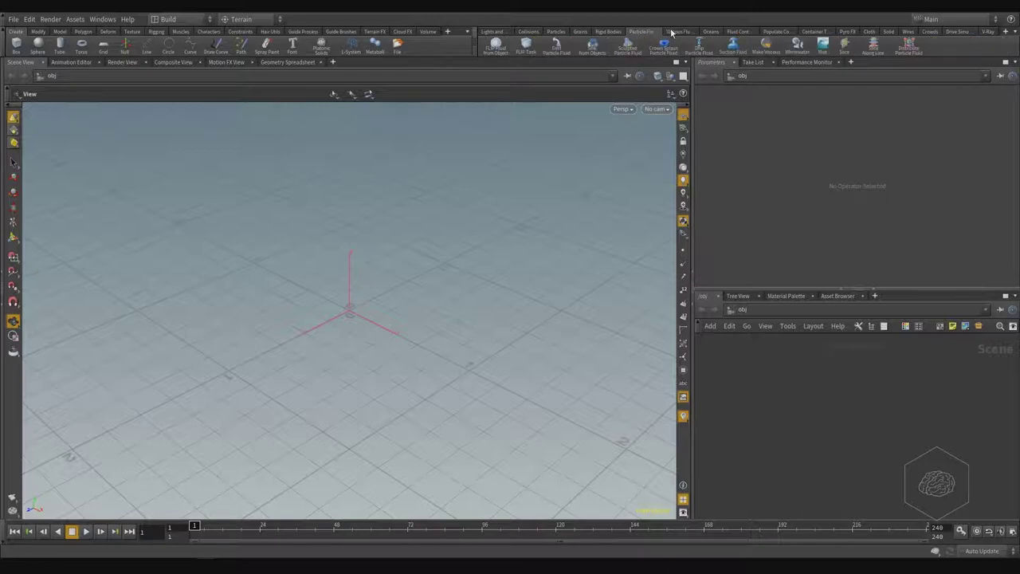
click(674, 33)
click(711, 32)
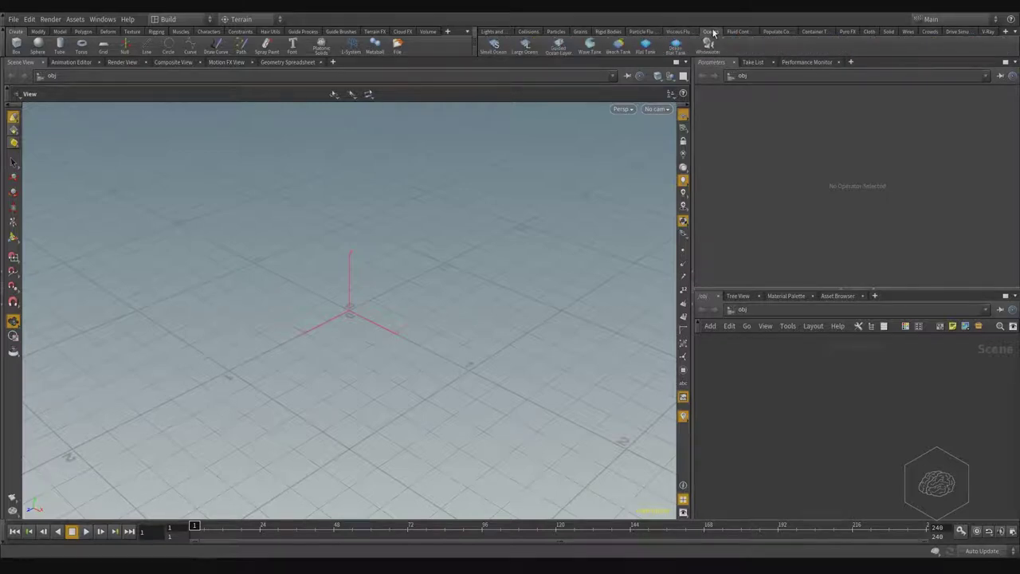
click(738, 32)
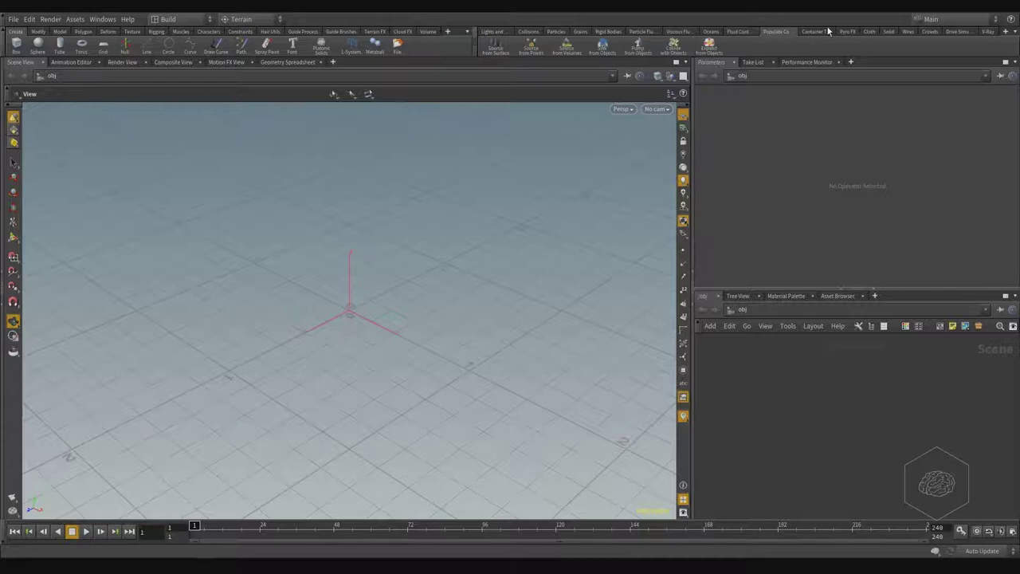
click(491, 31)
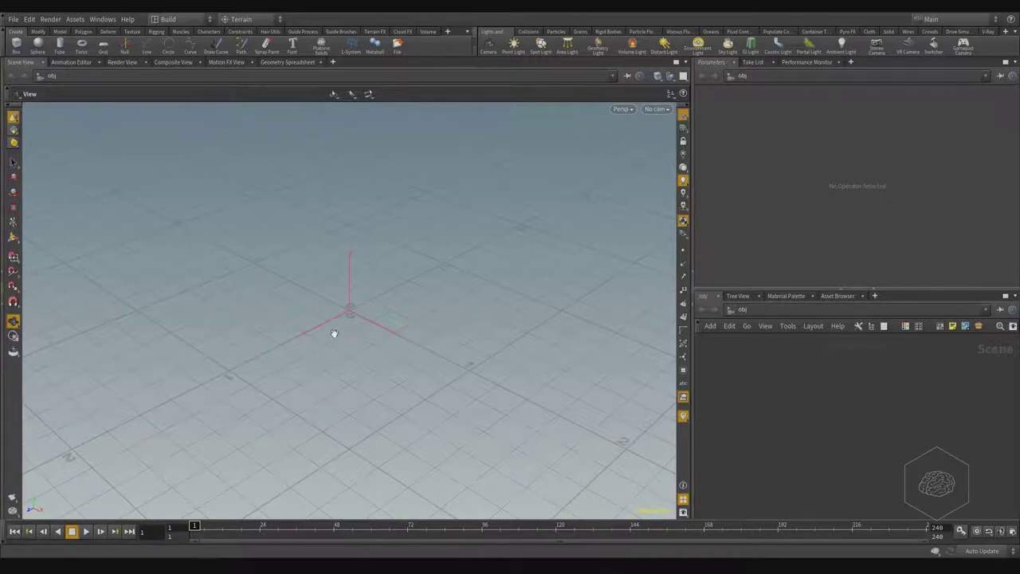
Step: Tumble and pan the perspective view around the origin of the empty scene
drag(292, 267, 305, 335)
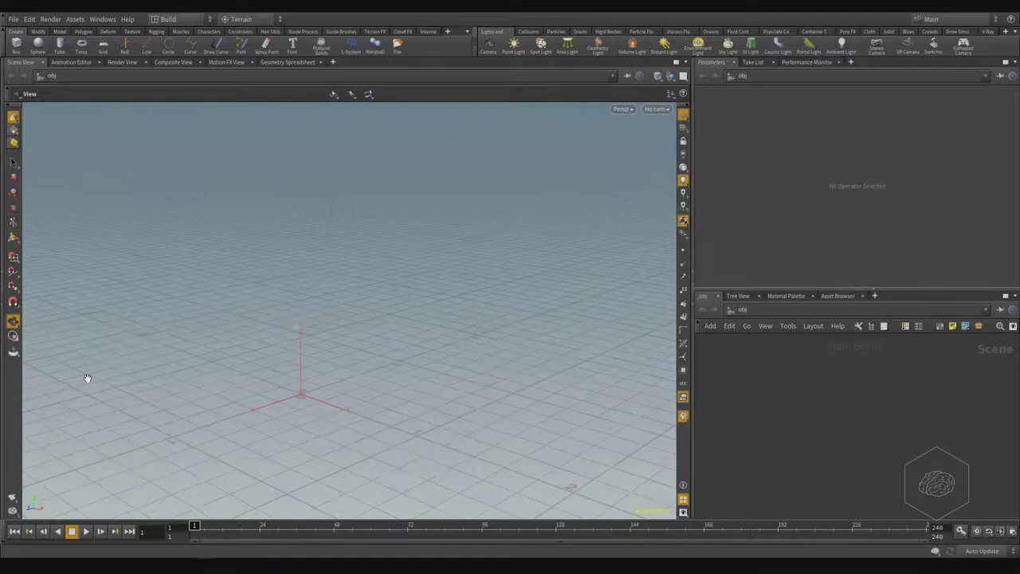
middle_drag(303, 359, 334, 346)
drag(333, 346, 318, 319)
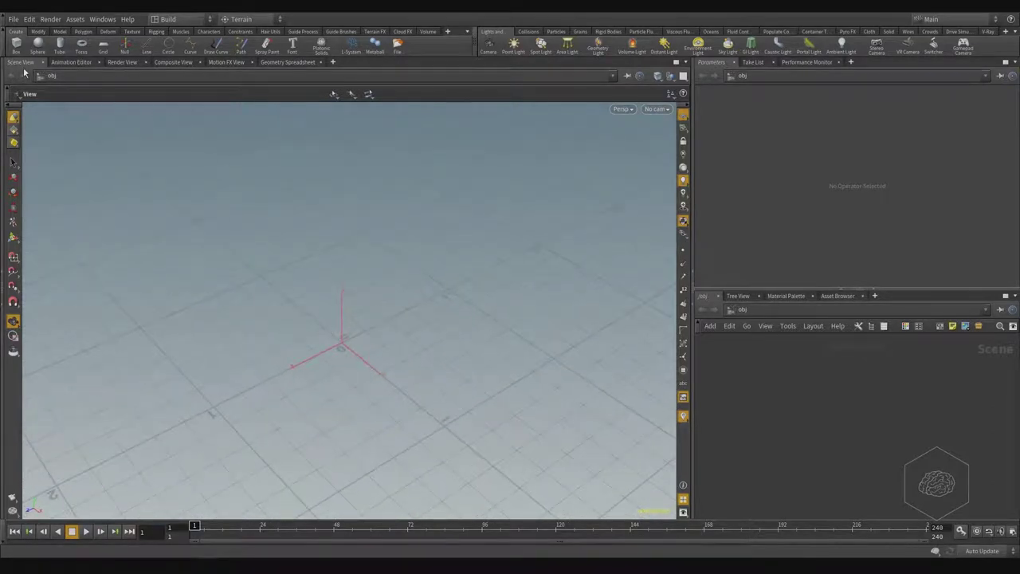
Step: View the Animation Editor, Render View, Composite View, Motion FX View and Geometry Spreadsheet in turn, and return to the Scene View
click(69, 62)
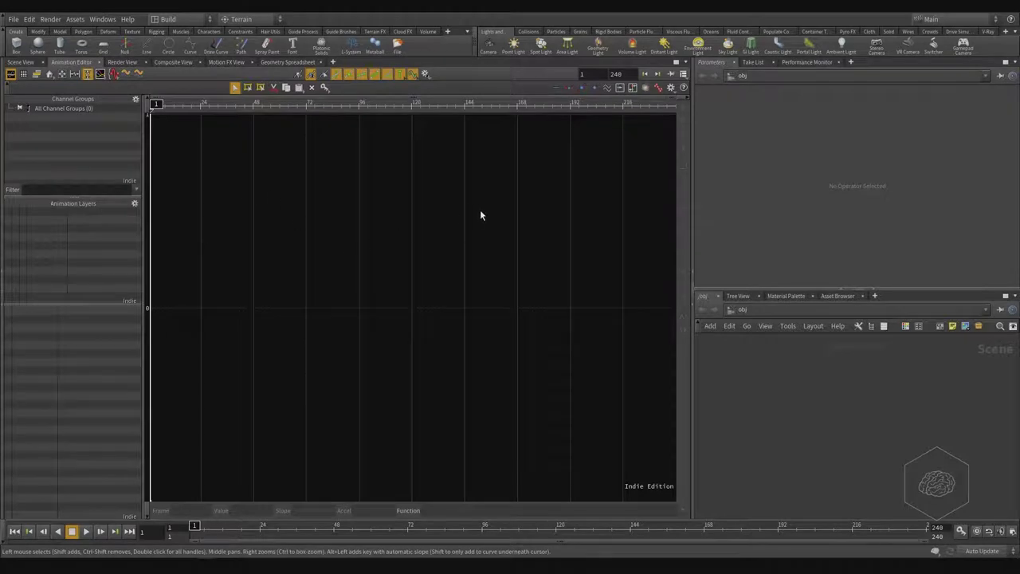
click(122, 62)
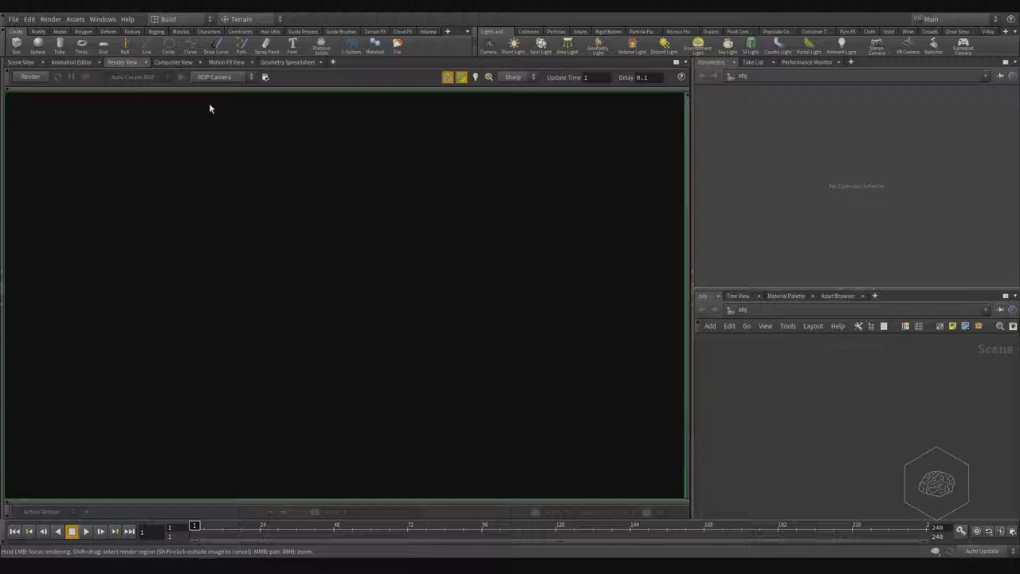
click(173, 63)
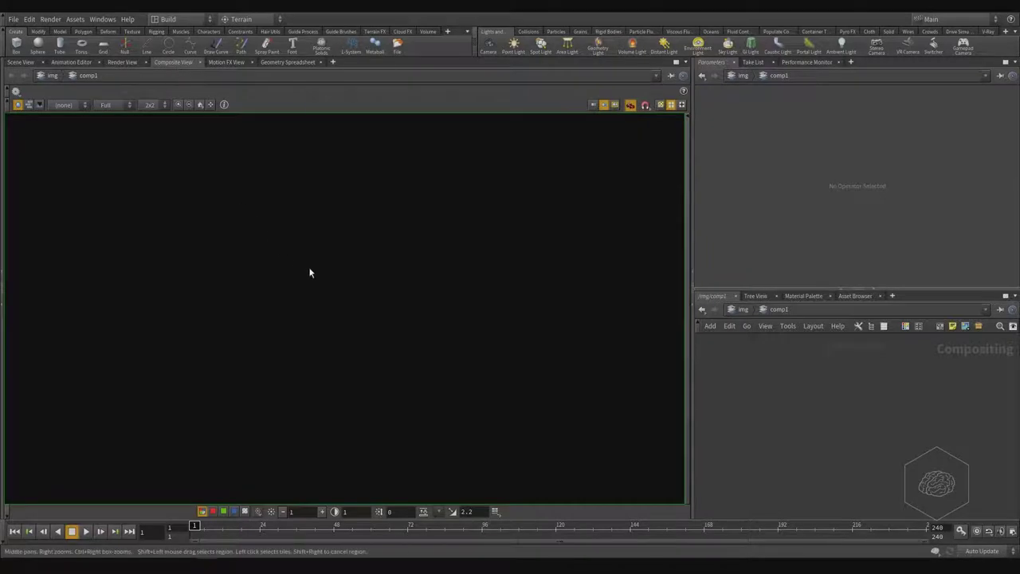
click(226, 63)
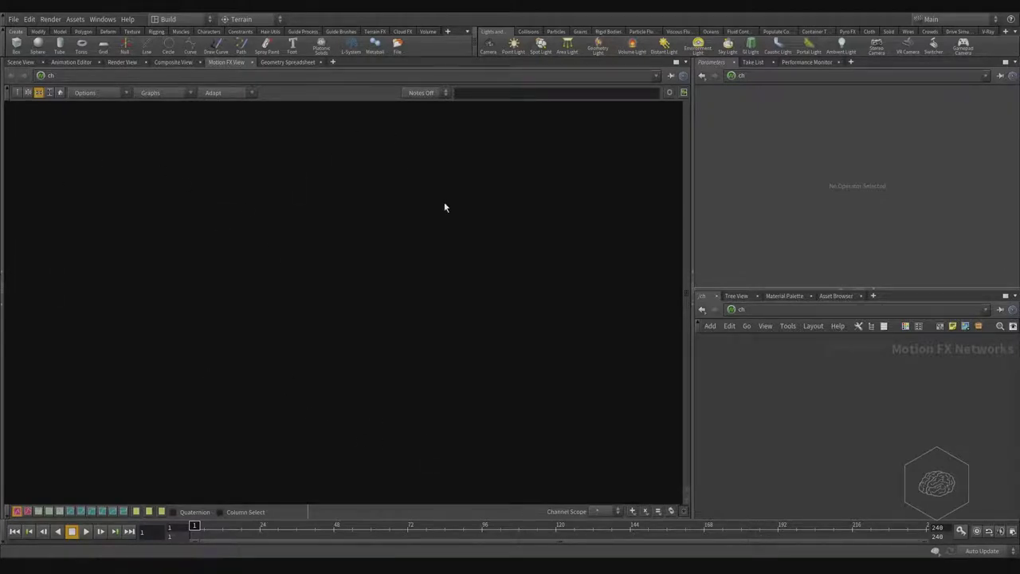
click(302, 64)
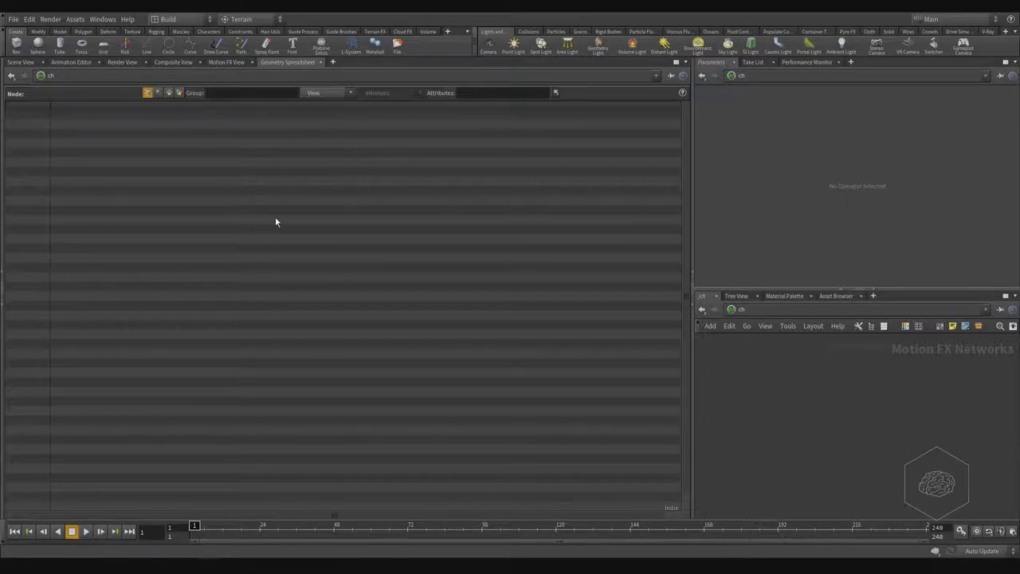
click(17, 63)
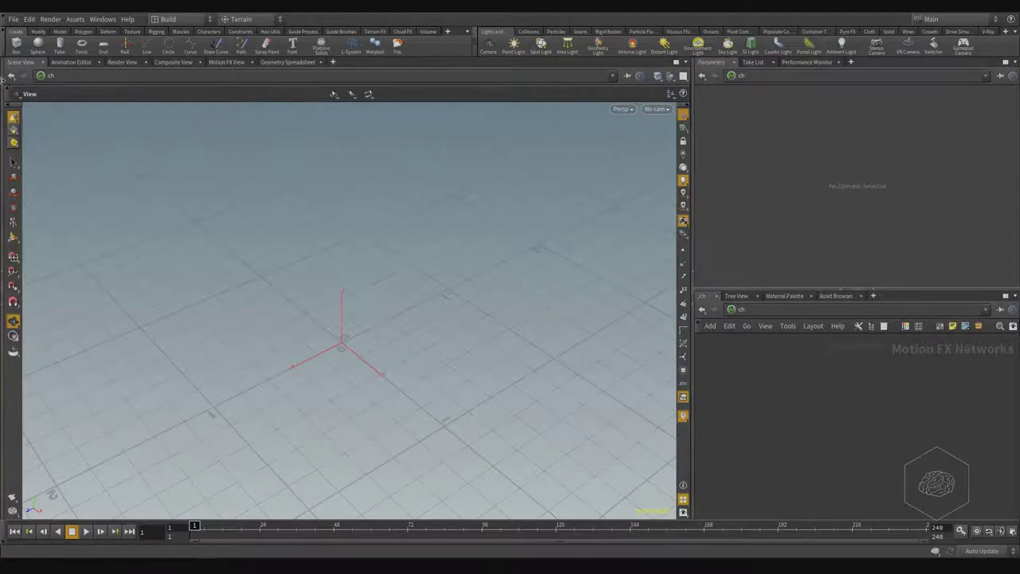
Step: Look at the other networks offered in the Scene View's network path, and close the list without changing the network
click(62, 76)
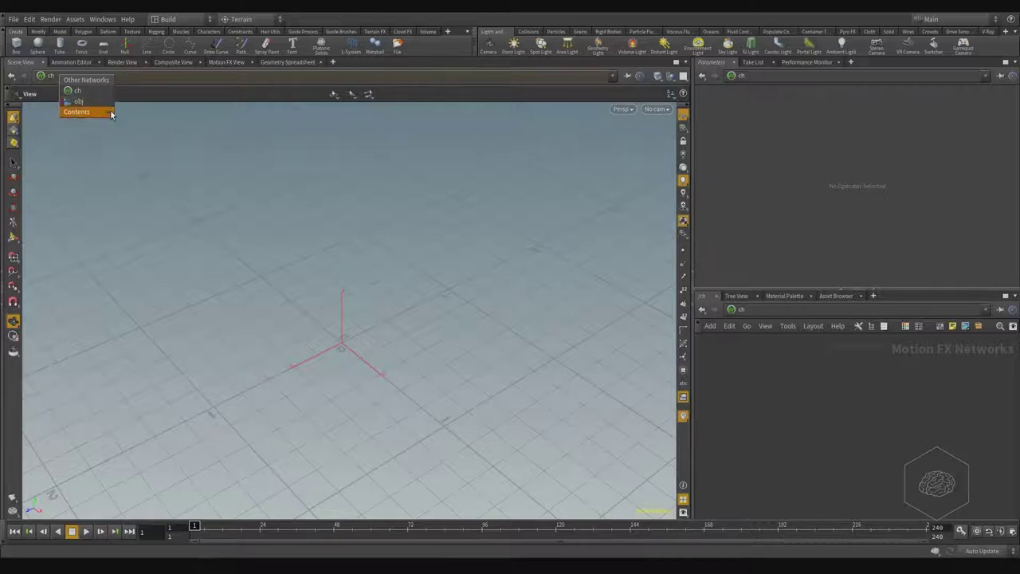
mouse_move(102, 116)
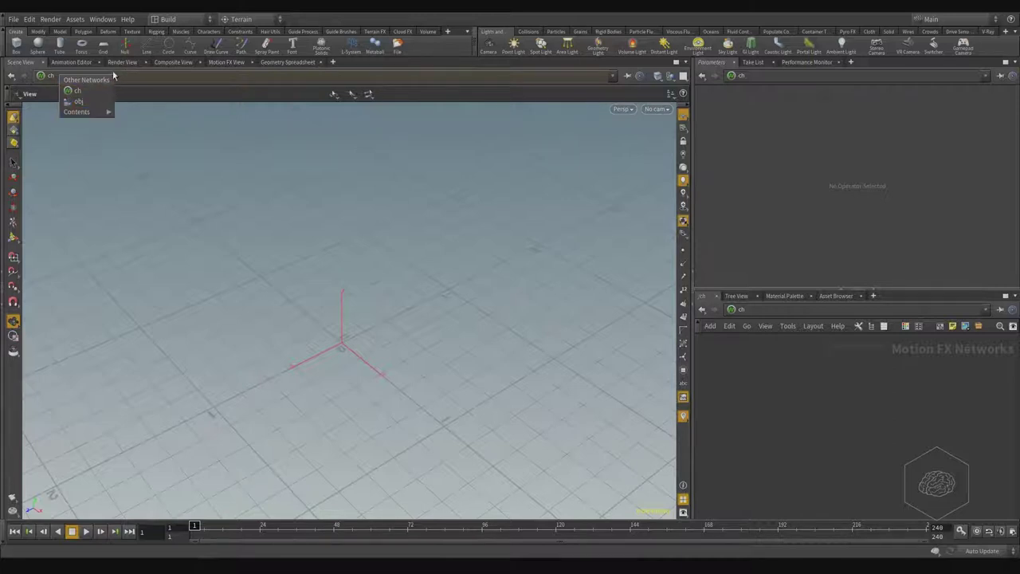
click(137, 76)
click(137, 78)
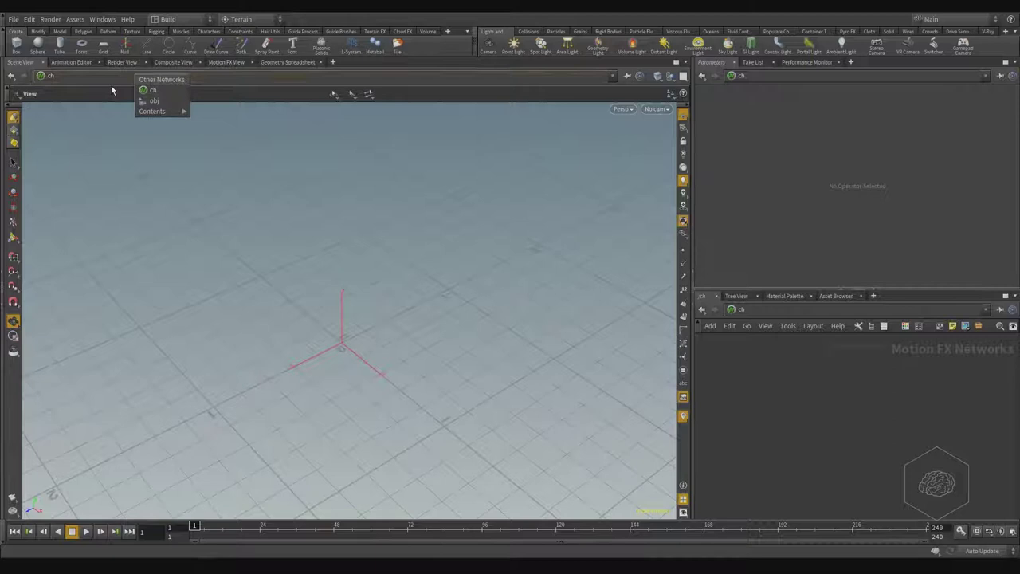
click(102, 85)
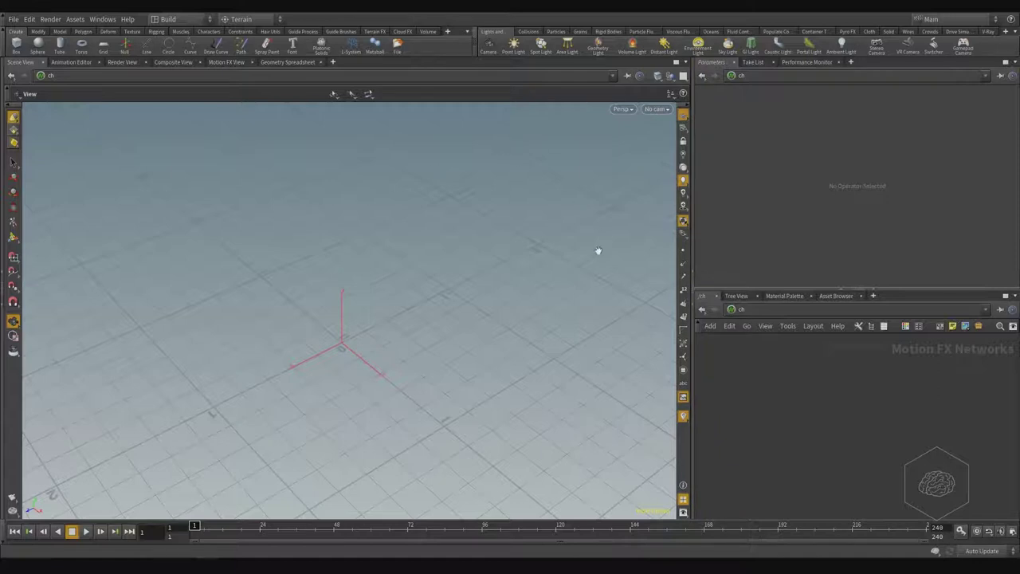
Step: Hide the viewport's reference grid and show it again
click(681, 118)
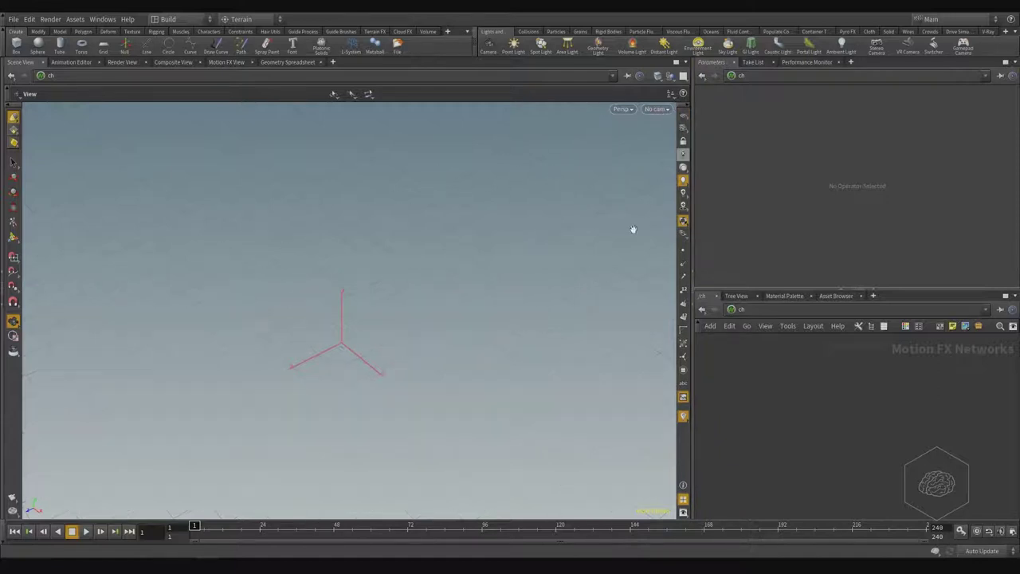
click(682, 116)
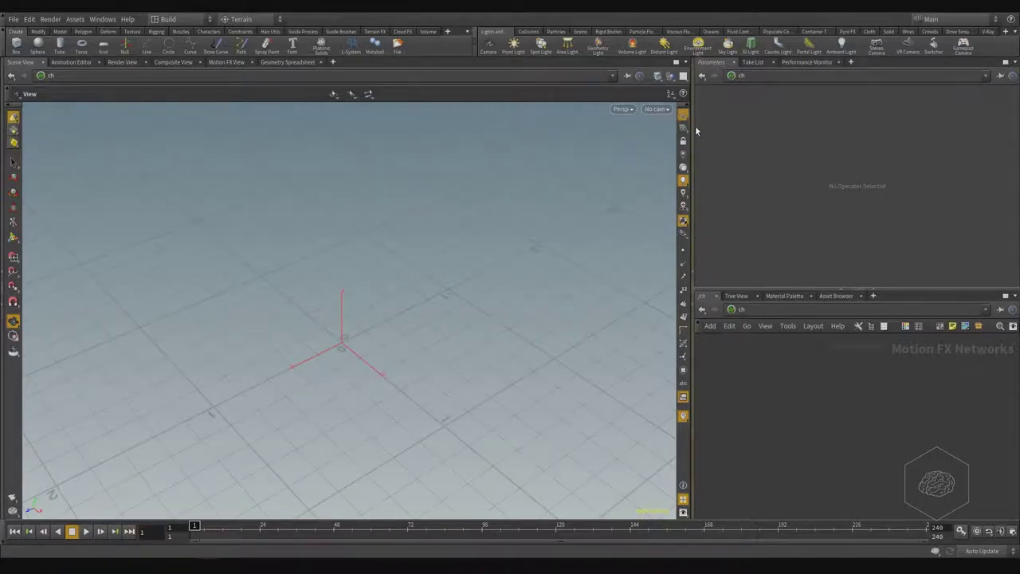
click(684, 117)
click(684, 118)
Step: Look at the Set View options for the perspective viewport without choosing one
click(623, 110)
mouse_move(651, 132)
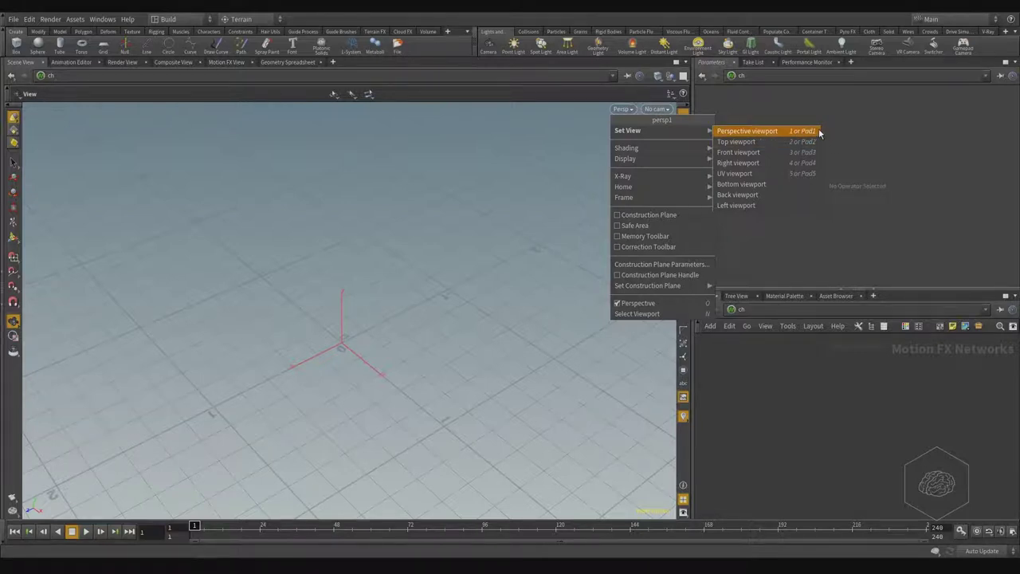
click(336, 198)
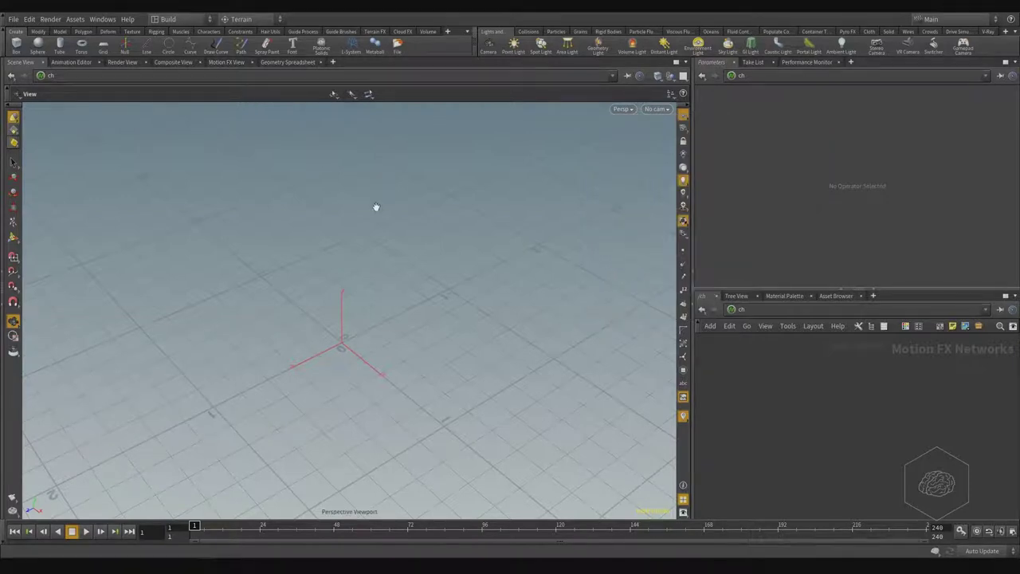
Step: Switch the viewport through the Top, Front, Back and UV views, and return to Perspective
key(space+2)
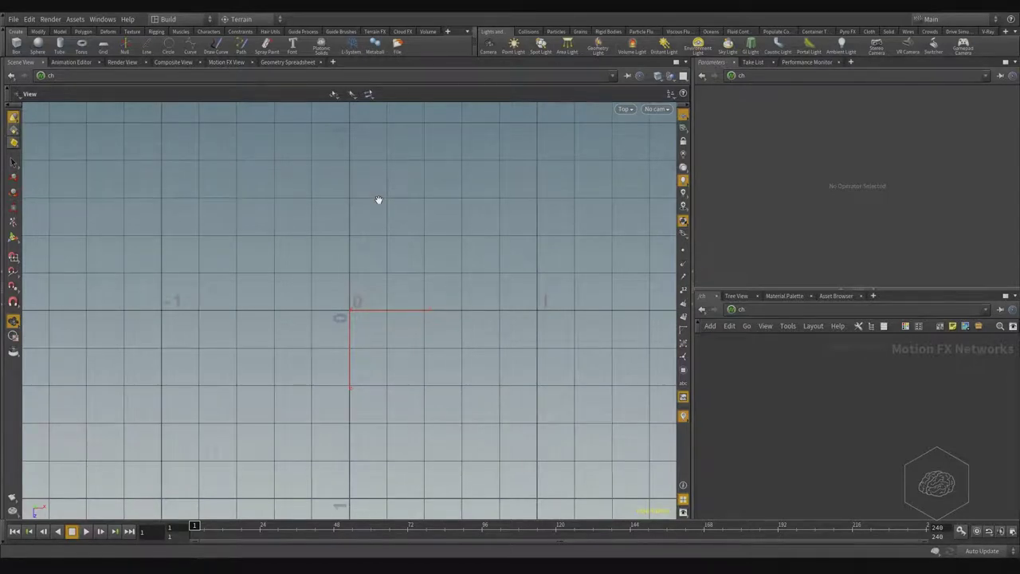
key(space+3)
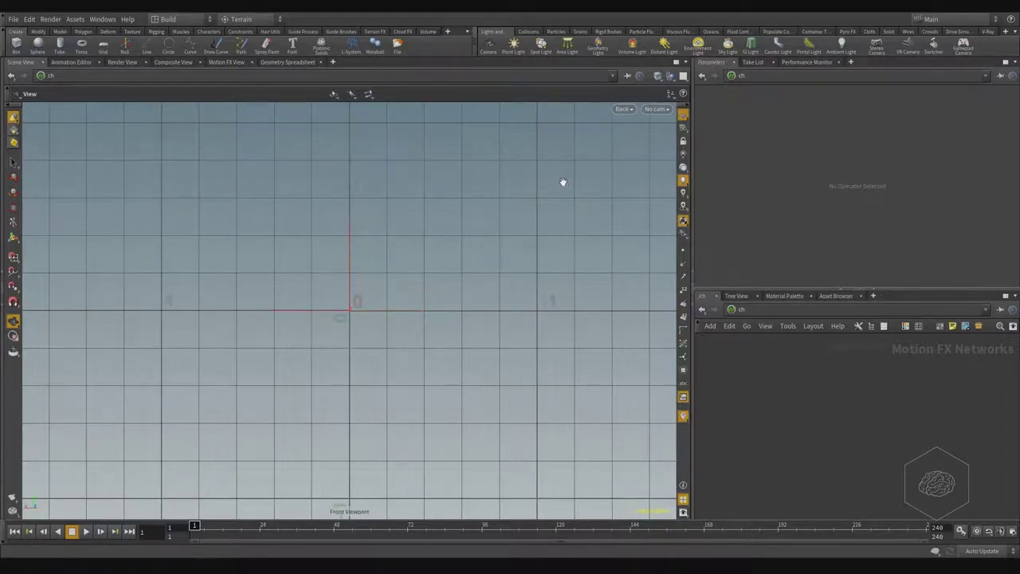
click(626, 109)
key(space+5)
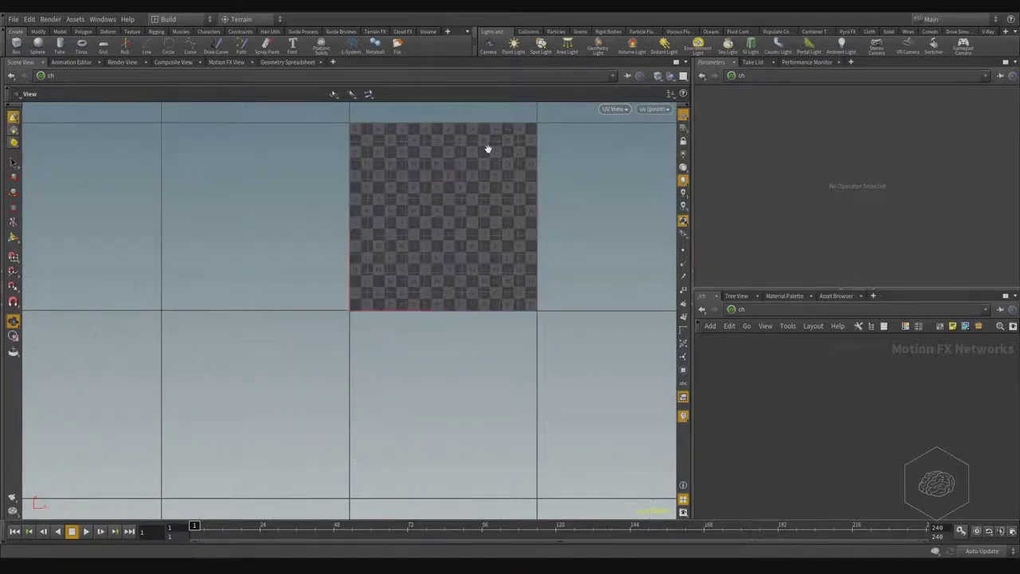
key(space+1)
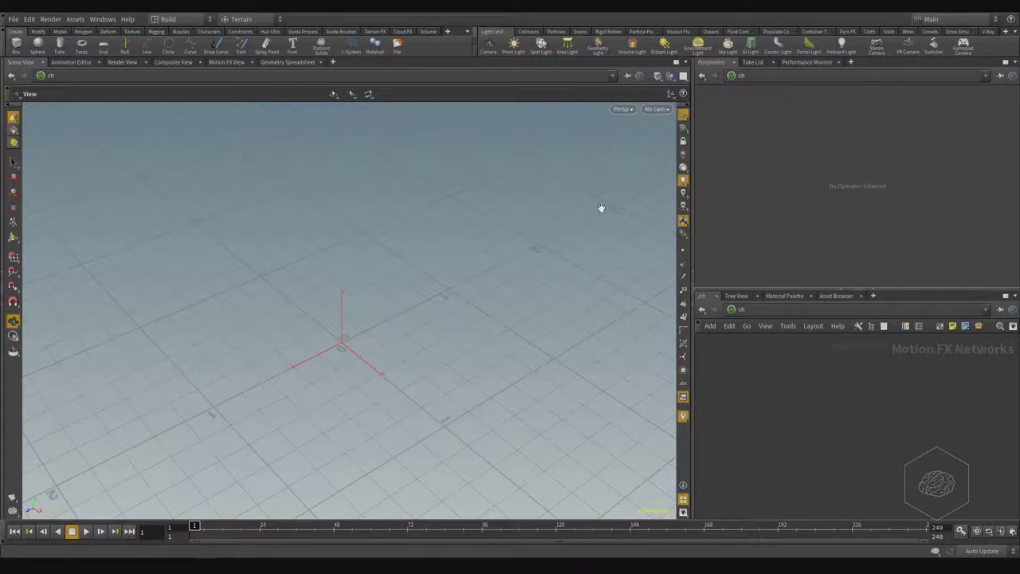
Step: Examine the viewport's camera options, including New Camera and Look Through Light, and close them without choosing one
click(656, 110)
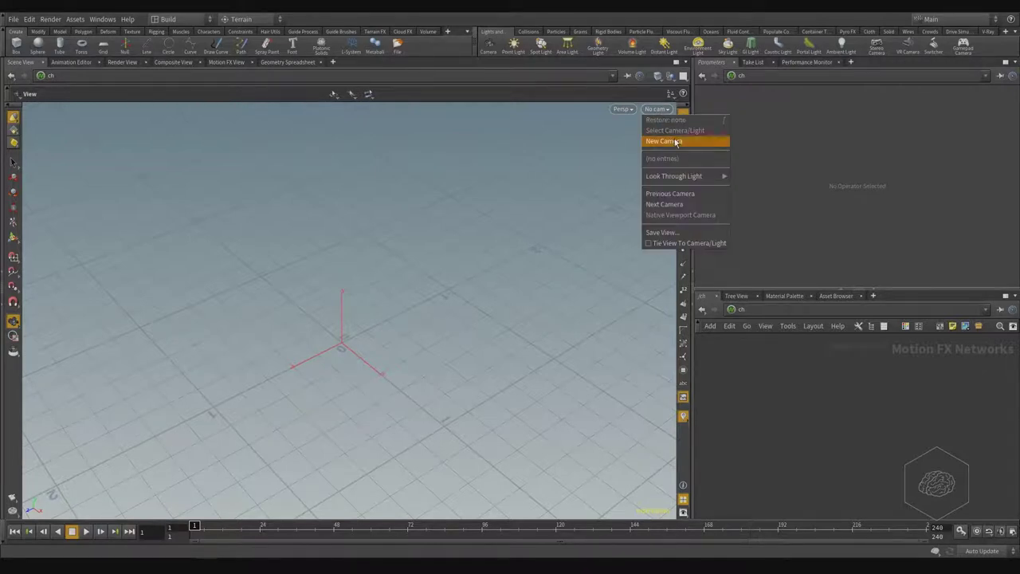
mouse_move(685, 177)
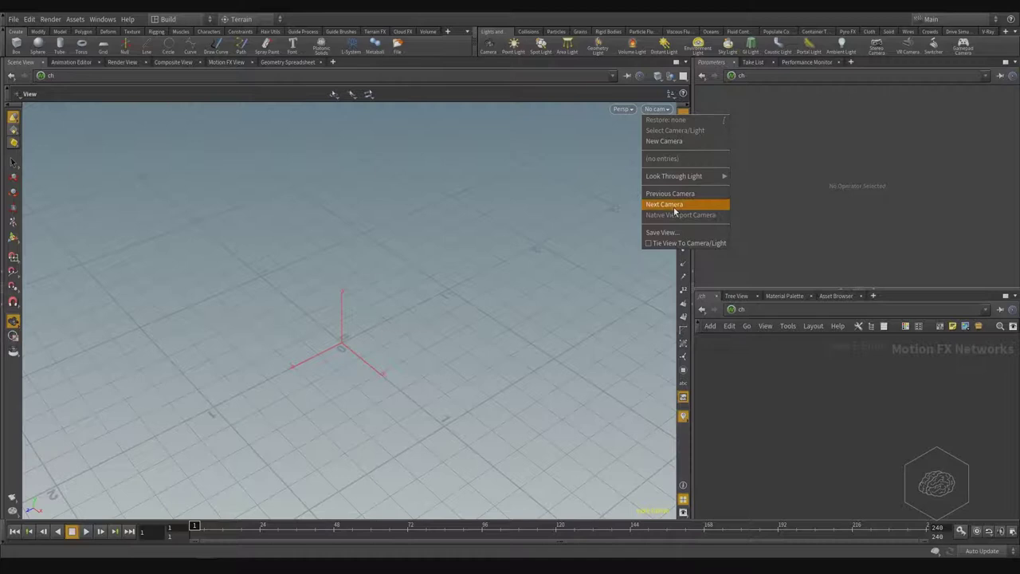
click(630, 120)
click(621, 109)
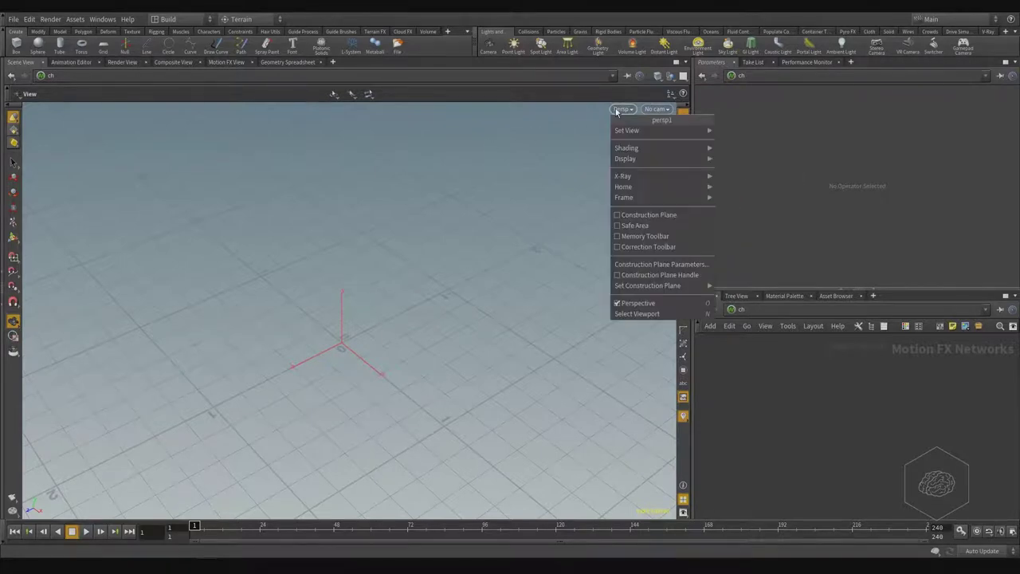
click(658, 110)
click(657, 110)
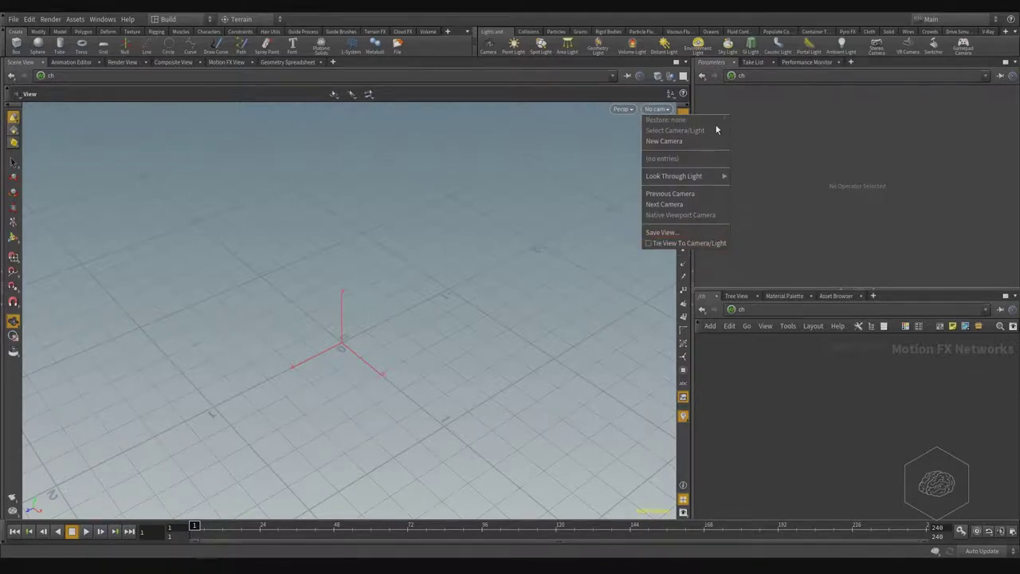
click(586, 229)
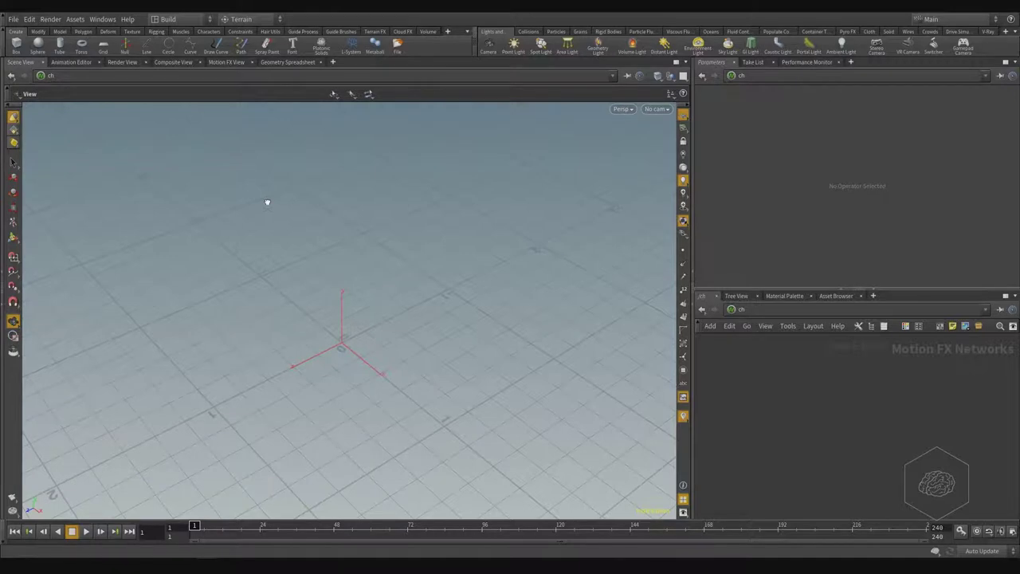
Step: Explore the perspective view by tumbling, zooming in and out, and panning around the grid's origin axes
drag(267, 202, 341, 242)
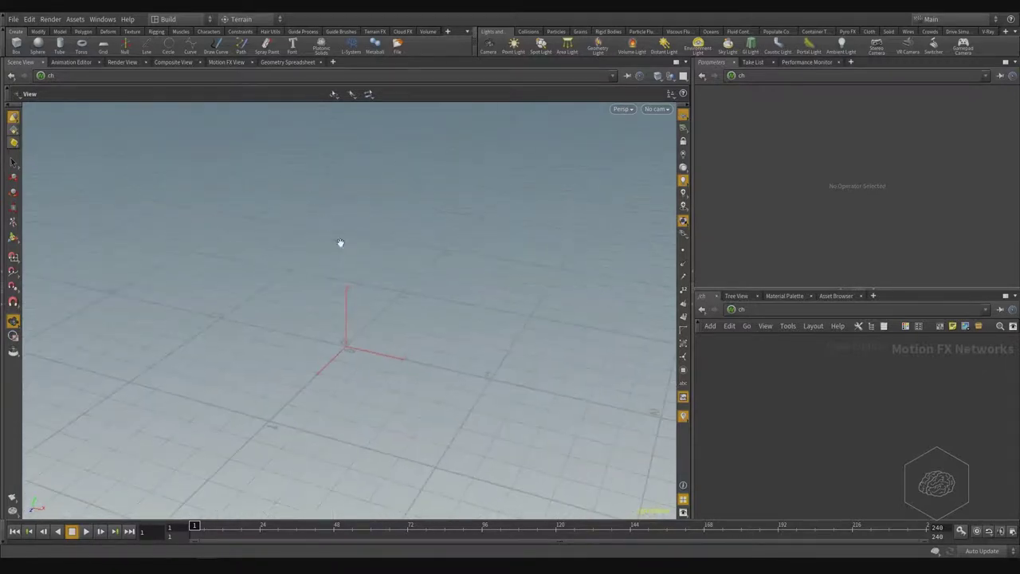
scroll(345, 252, up, 5)
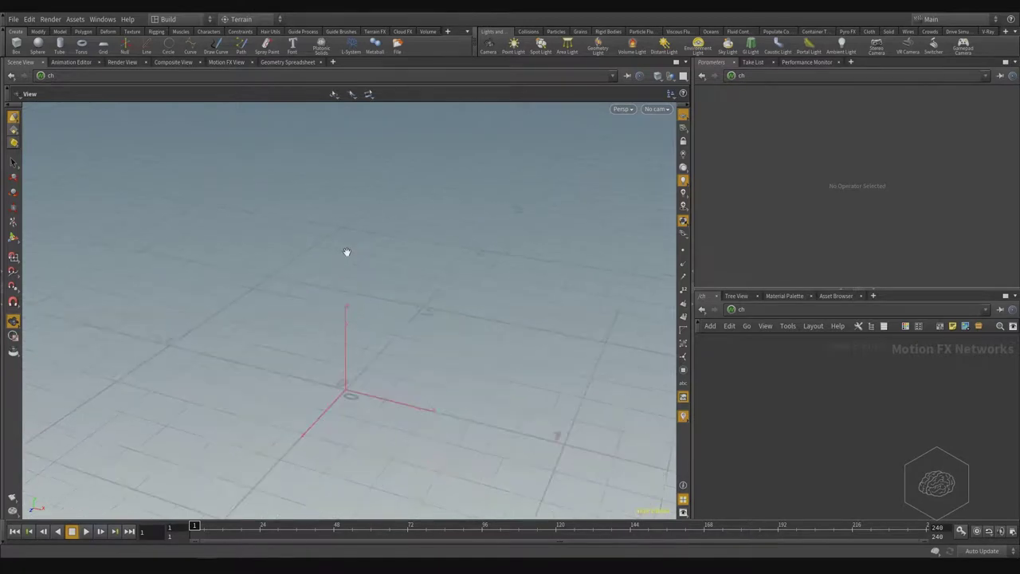
scroll(345, 252, down, 3)
scroll(346, 252, up, 2)
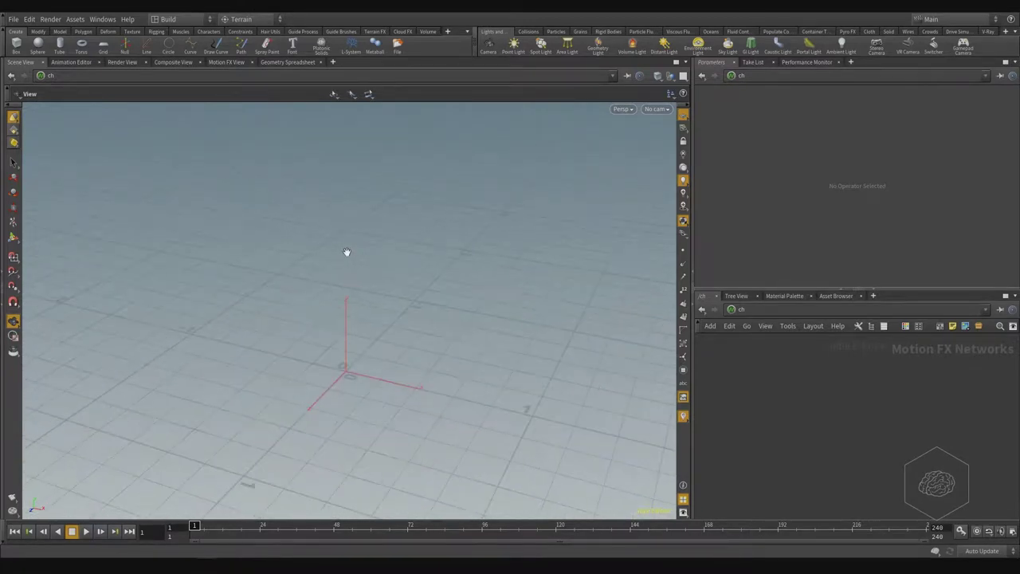
scroll(346, 252, up, 3)
scroll(346, 252, down, 2)
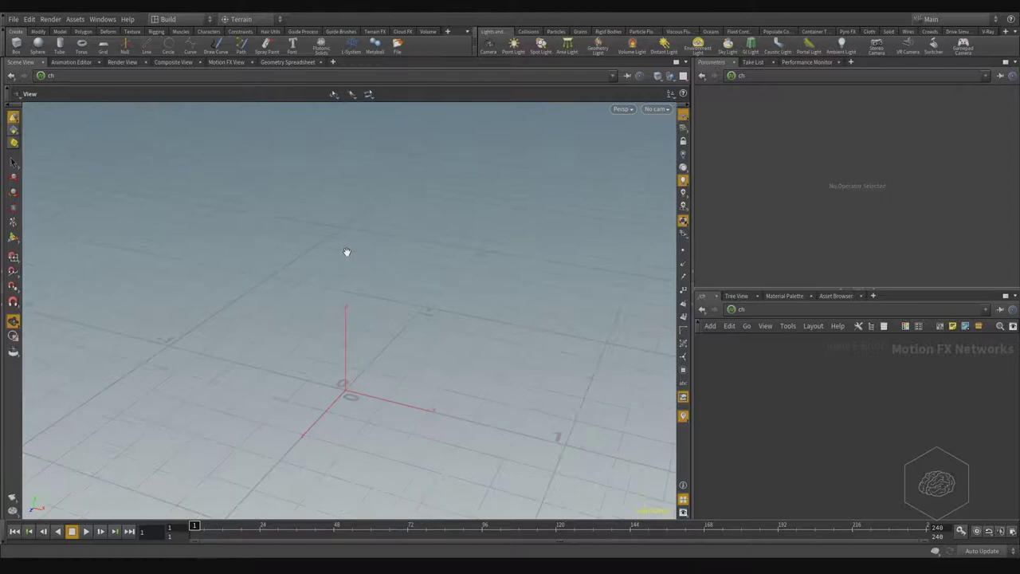
scroll(346, 252, down, 4)
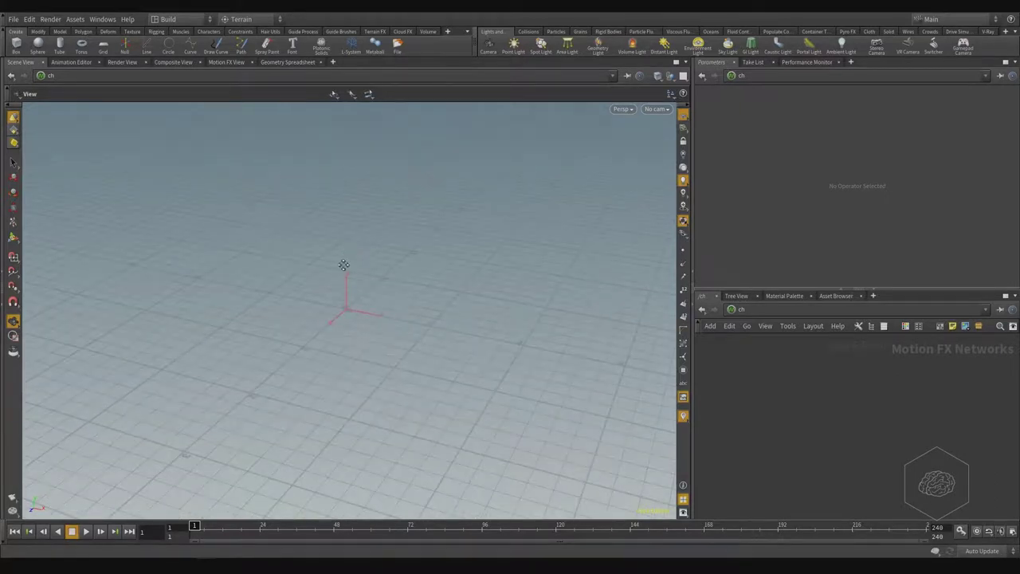
middle_drag(344, 264, 391, 226)
drag(390, 224, 335, 230)
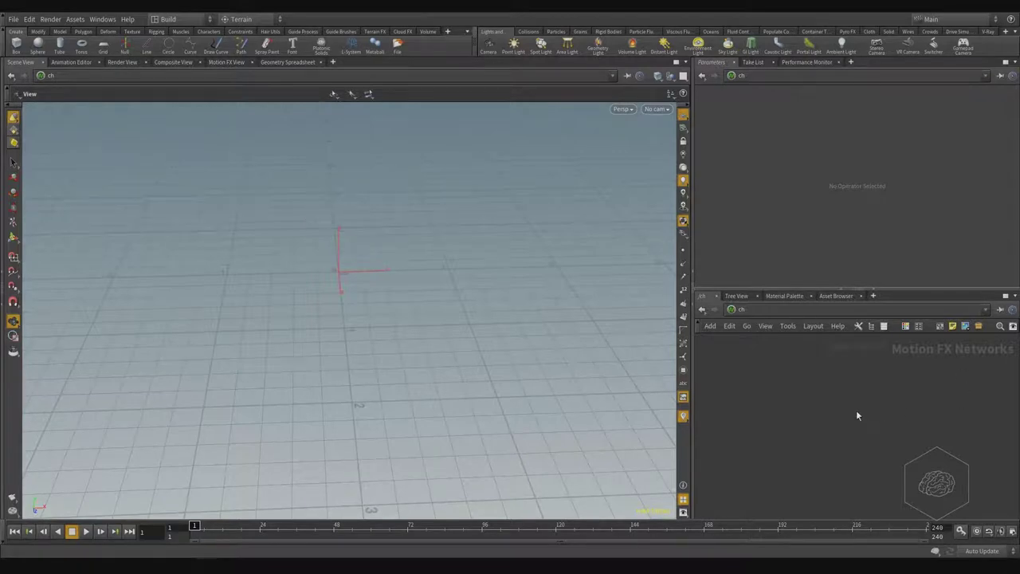
Step: View the origin axes up close and from farther away, tumbling and panning to different angles
drag(351, 237, 341, 265)
scroll(340, 265, up, 5)
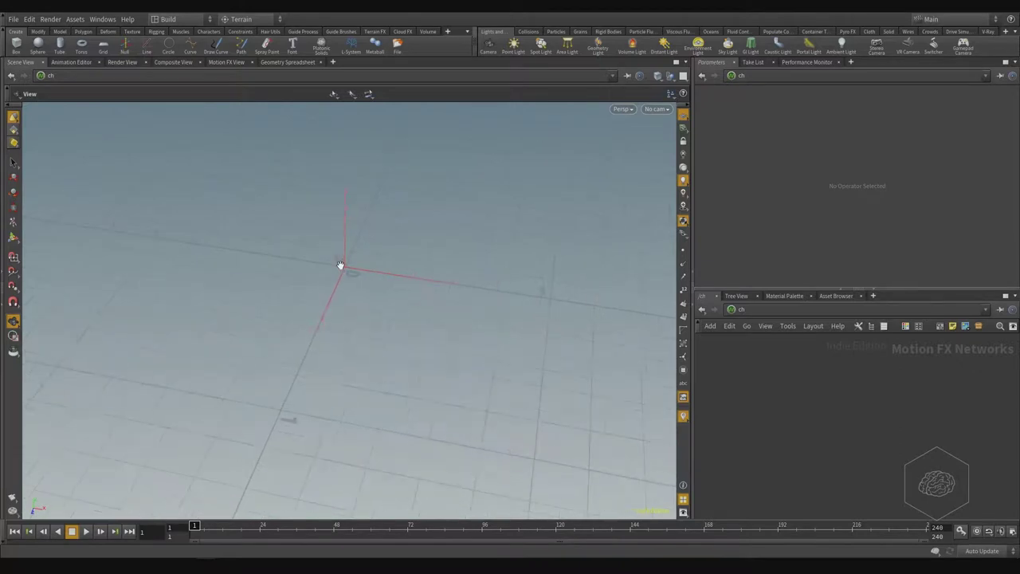
scroll(340, 265, up, 5)
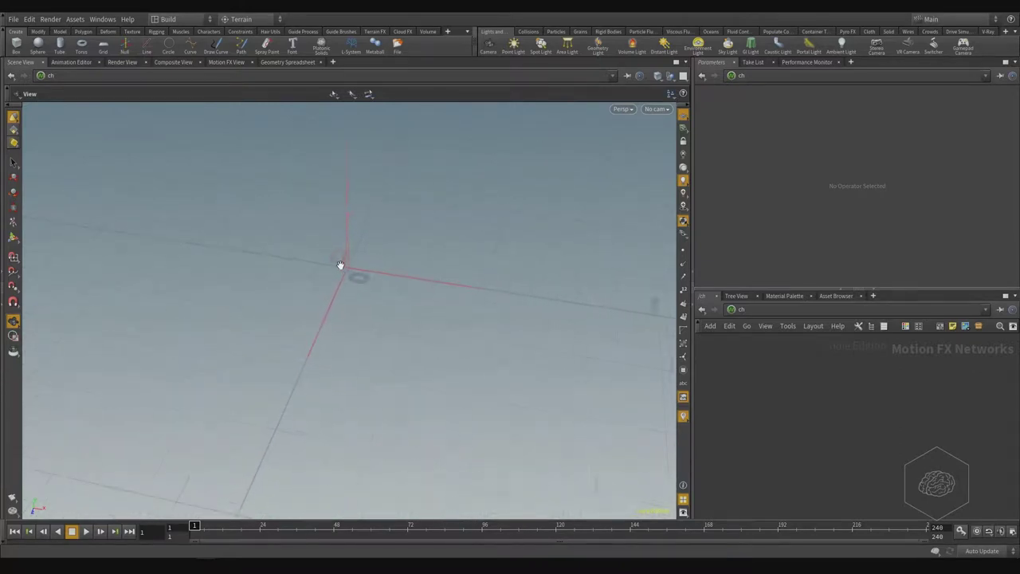
drag(340, 265, 136, 298)
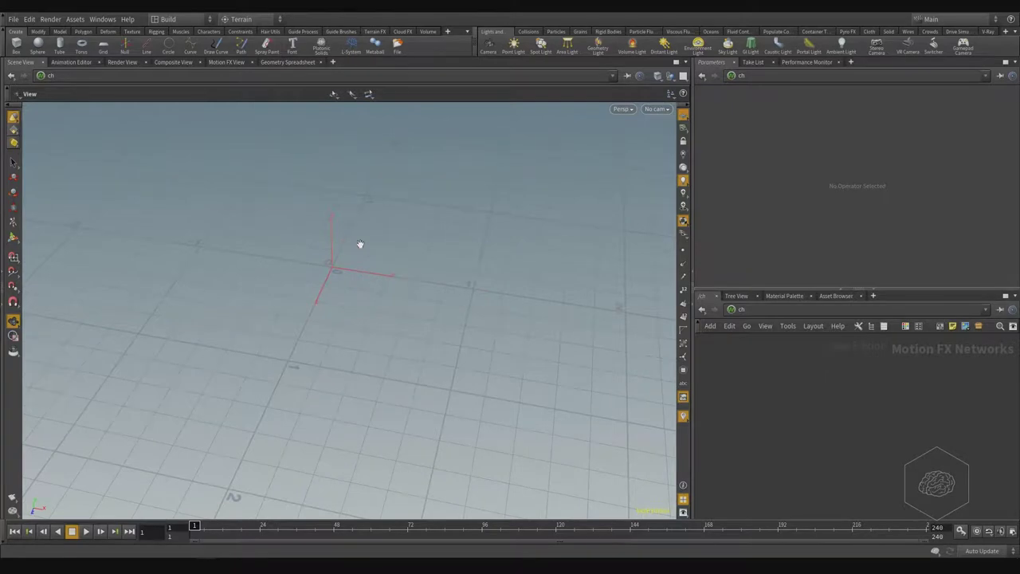
drag(360, 244, 385, 269)
middle_drag(385, 269, 451, 268)
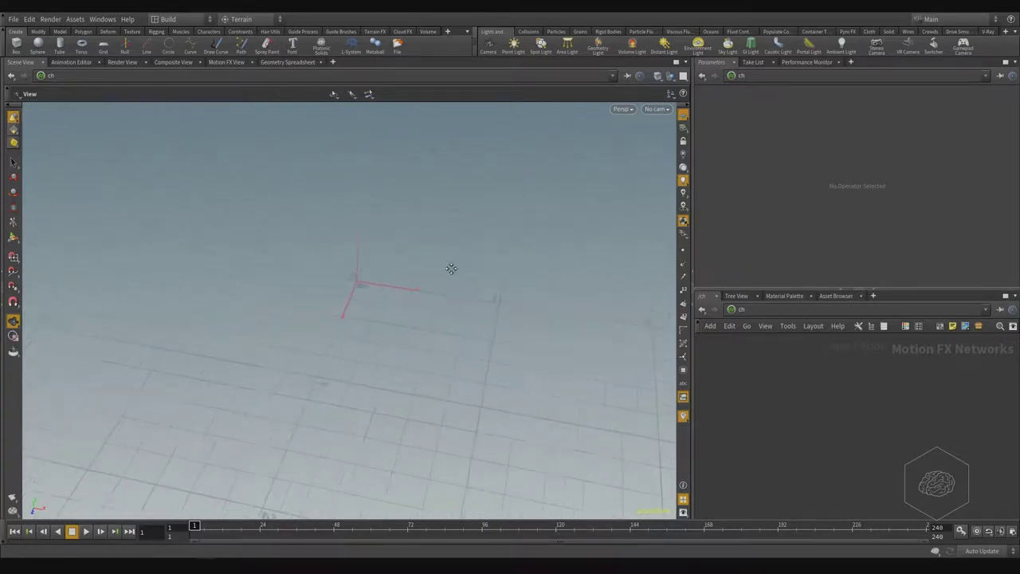
drag(451, 269, 430, 260)
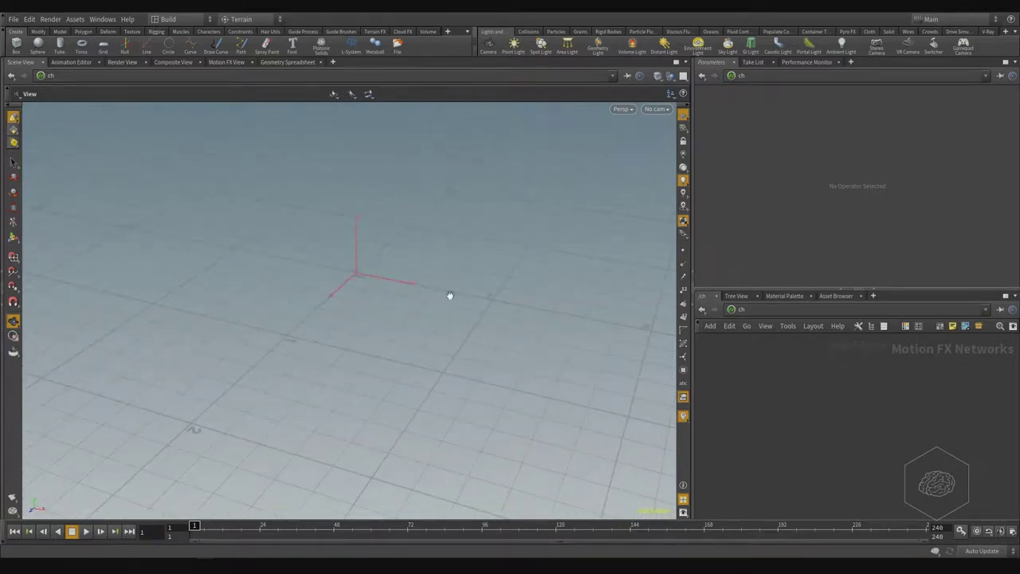
drag(537, 135, 486, 218)
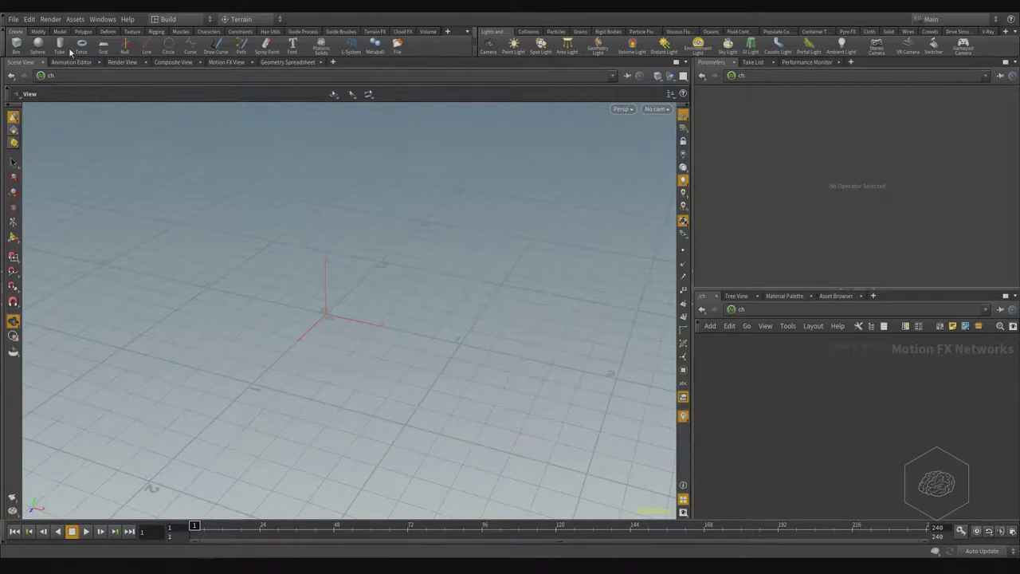
Step: Create a polygon mesh box at the grid's origin and view it from a higher angle with its handles shown
click(14, 48)
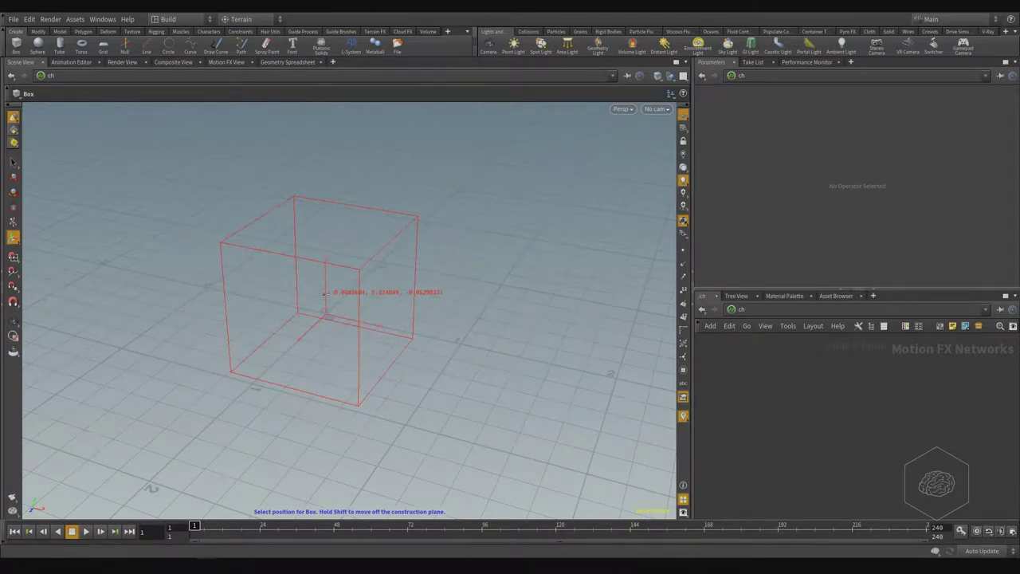
click(324, 293)
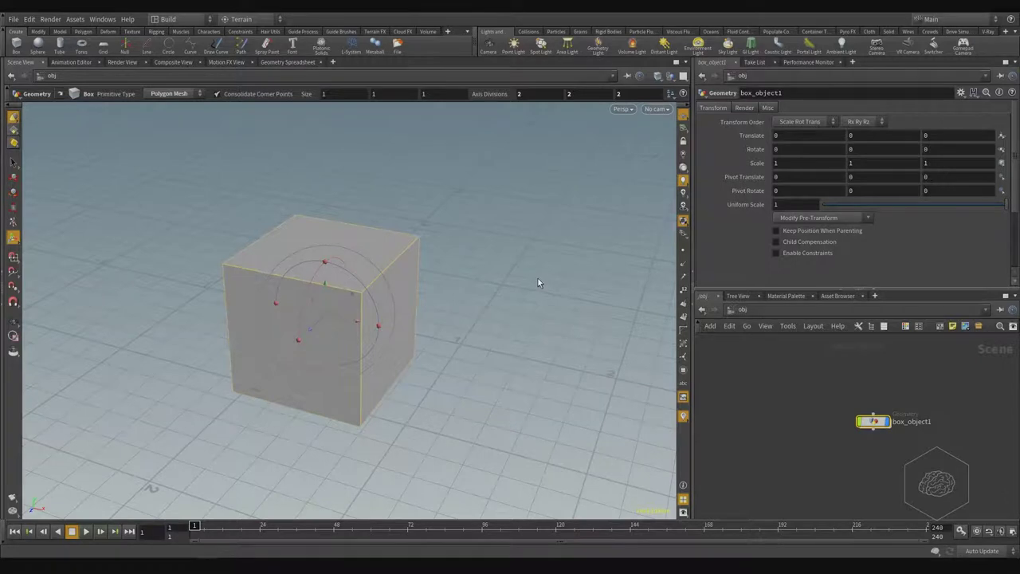
key(Escape)
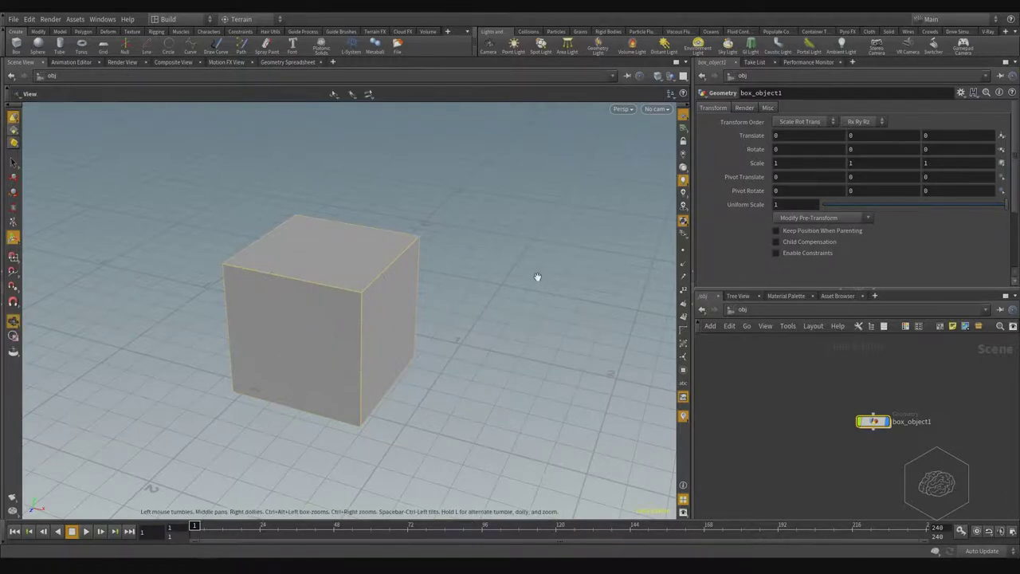
mouse_move(537, 276)
mouse_down()
mouse_move(530, 298)
mouse_move(430, 289)
mouse_move(464, 225)
mouse_move(533, 177)
mouse_move(478, 330)
mouse_move(394, 257)
mouse_move(562, 228)
mouse_move(500, 386)
mouse_move(369, 295)
mouse_move(476, 221)
mouse_move(533, 291)
mouse_move(509, 322)
mouse_move(526, 318)
mouse_move(512, 302)
mouse_up()
key(Return)
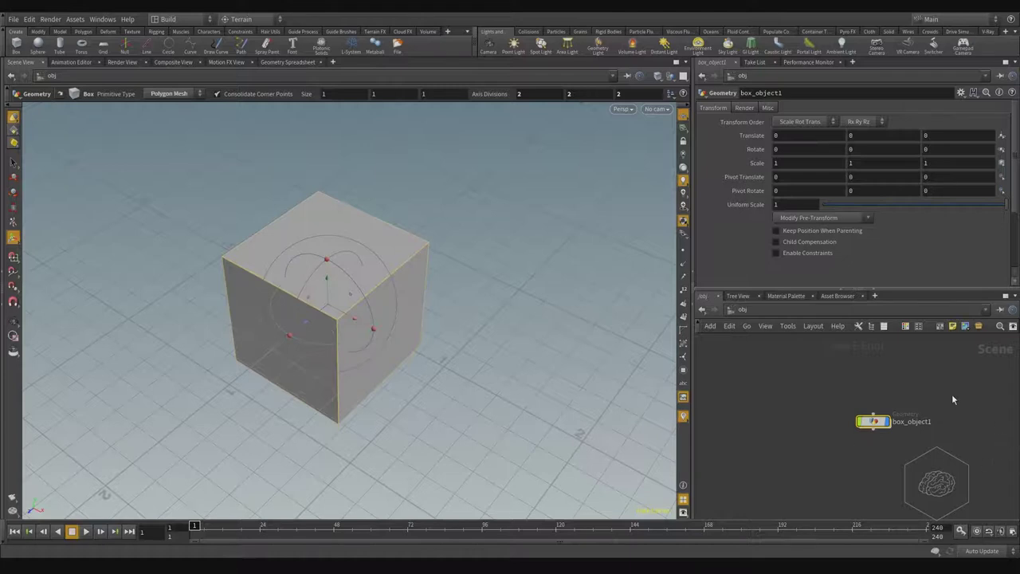
Step: Look at the box's Primitive Type options and close them without choosing one
drag(952, 394, 817, 468)
click(191, 96)
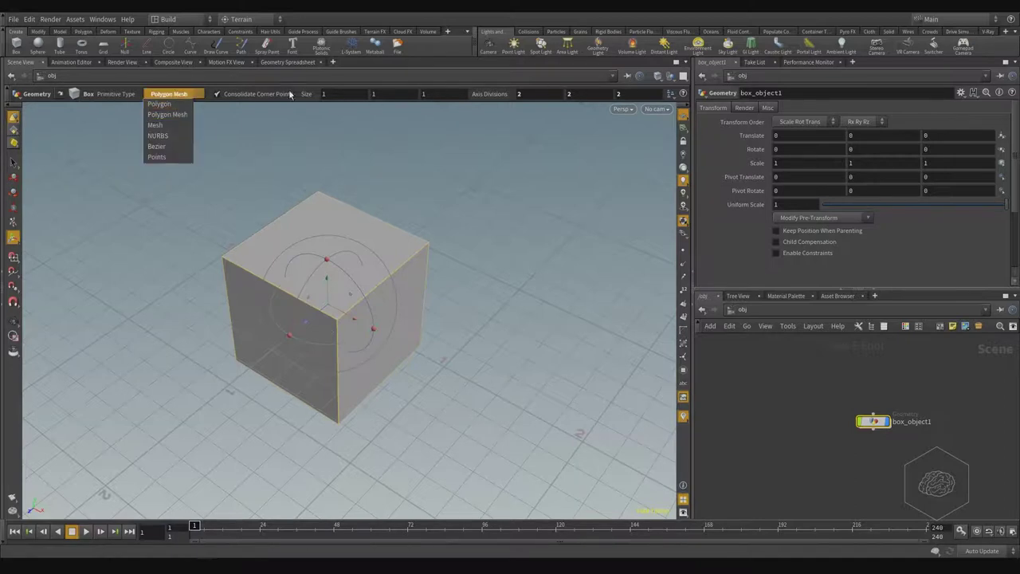
click(554, 196)
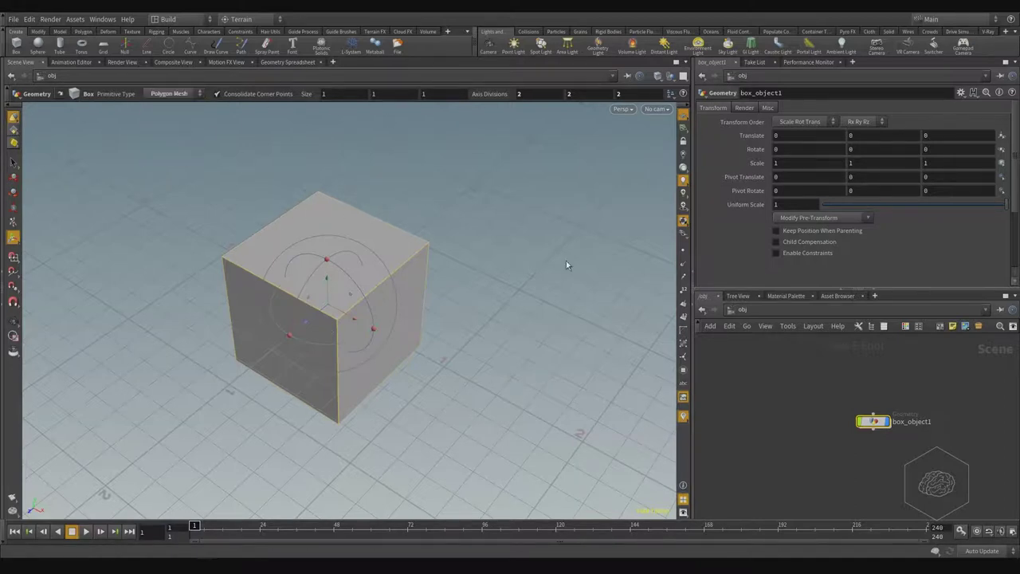
drag(848, 363, 818, 387)
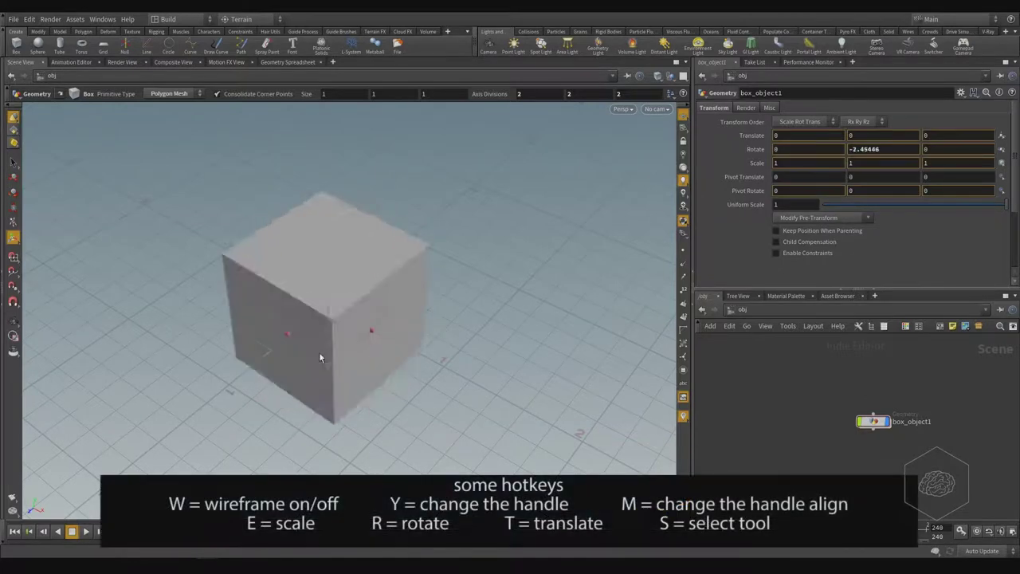
Step: Rotate the box to about 7.5, 6.5, 12.7 degrees and move it to about -0.14, -0.08, 0.06
key(r)
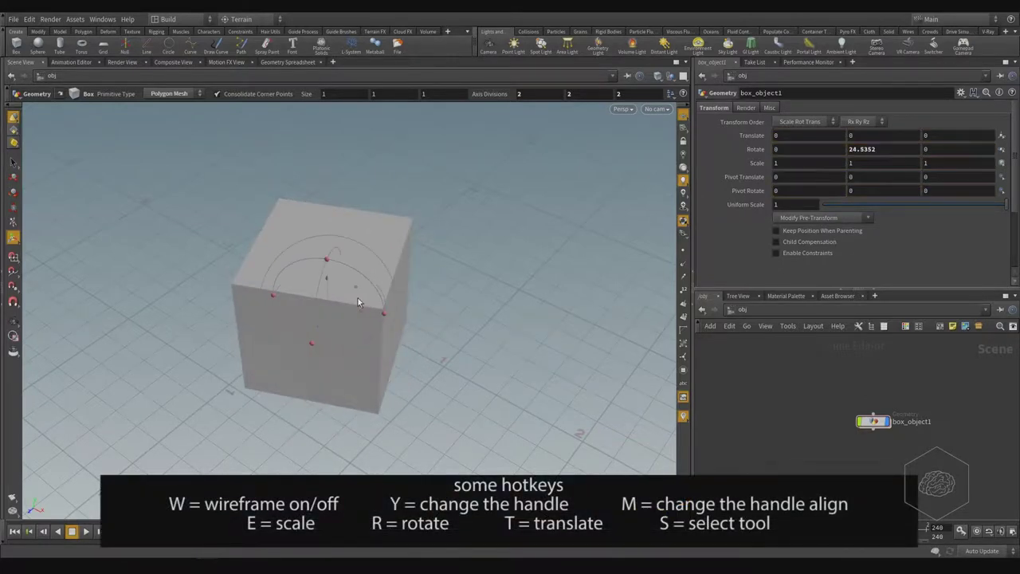
drag(361, 273, 341, 305)
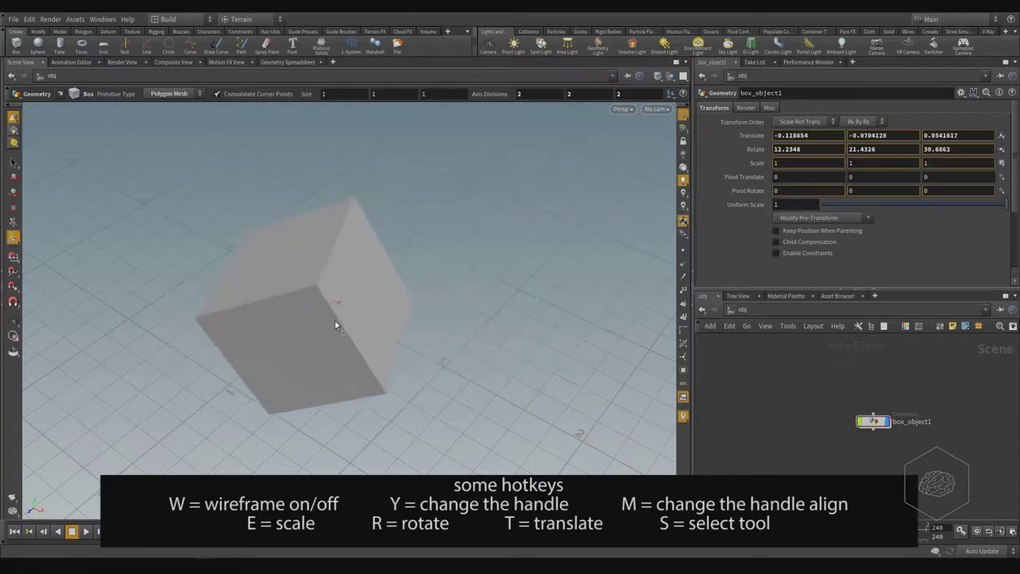
key(r)
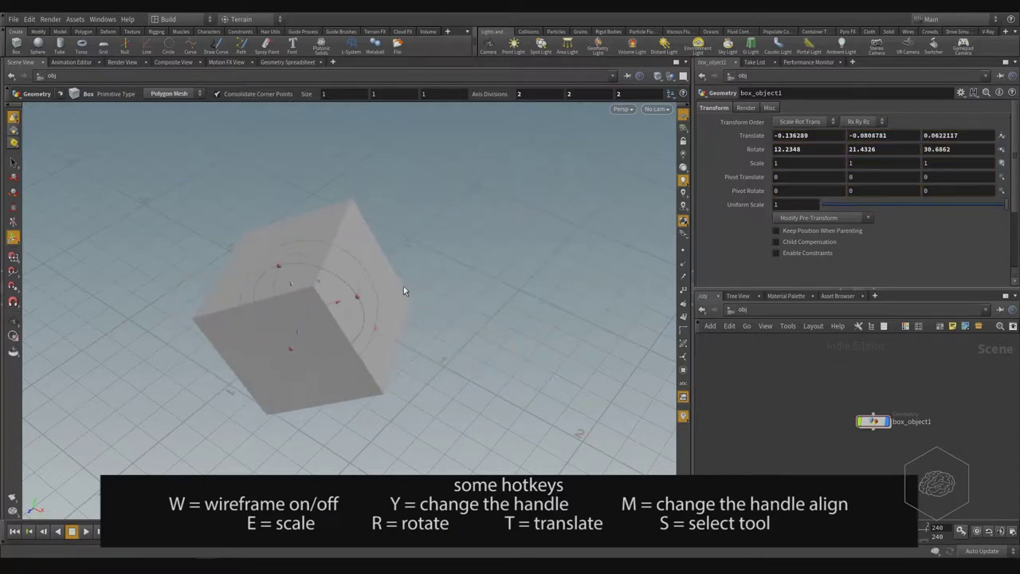
mouse_move(357, 300)
mouse_down()
mouse_move(357, 310)
mouse_move(346, 304)
mouse_move(350, 314)
mouse_up()
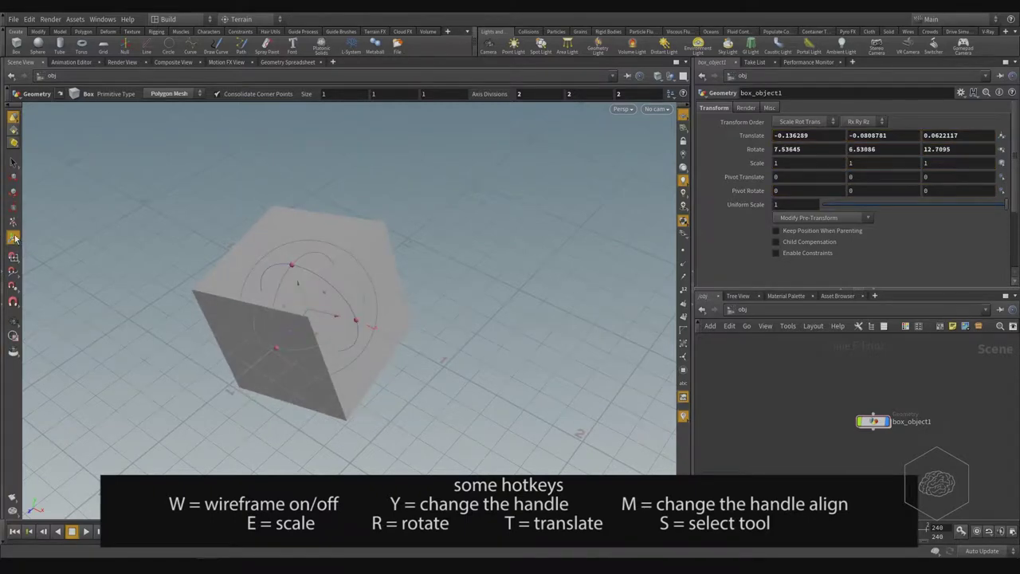
Step: Scale the box to about 1.305 in X and Y with the scale handle
key(t)
key(Escape)
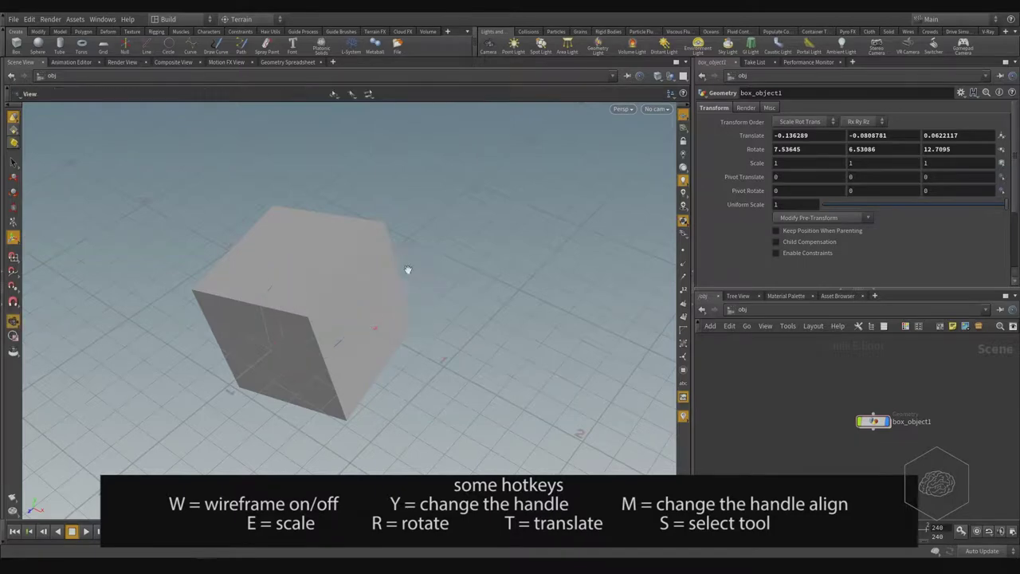
drag(409, 268, 462, 222)
key(e)
mouse_move(333, 302)
mouse_down()
mouse_move(365, 280)
mouse_move(321, 308)
mouse_move(372, 265)
mouse_move(343, 291)
mouse_up()
key(Escape)
drag(427, 273, 393, 304)
key(e)
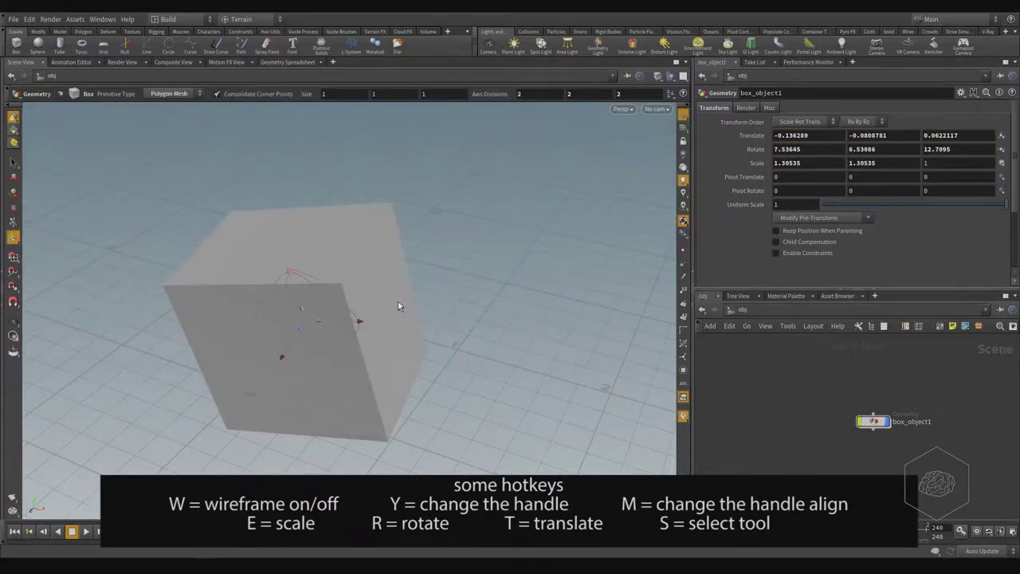
Step: Move the box to about 0.08, 0.52, 0.09 and rotate it to about 6.8, -19.4, -2.1 degrees
drag(297, 300, 352, 243)
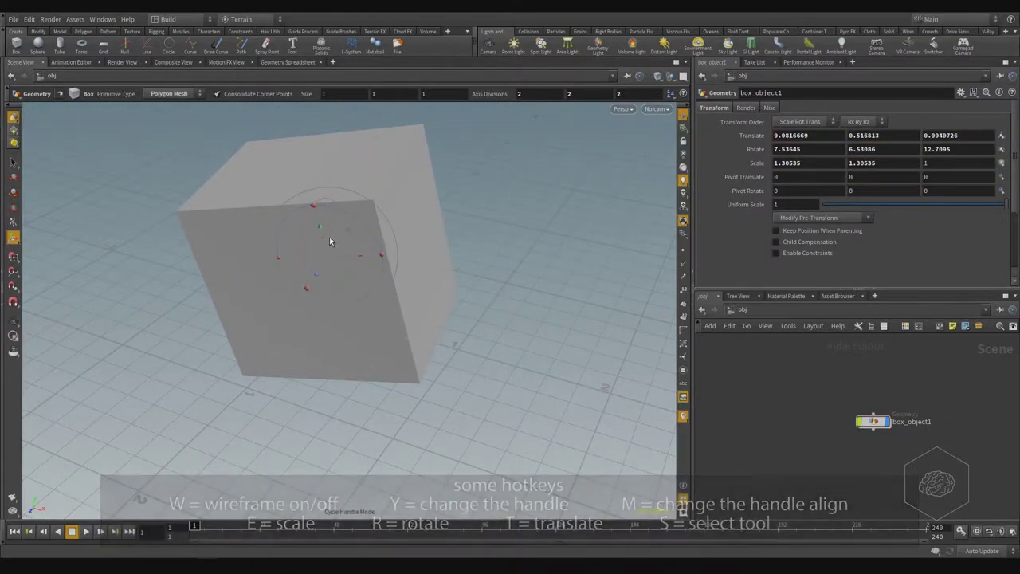
key(y)
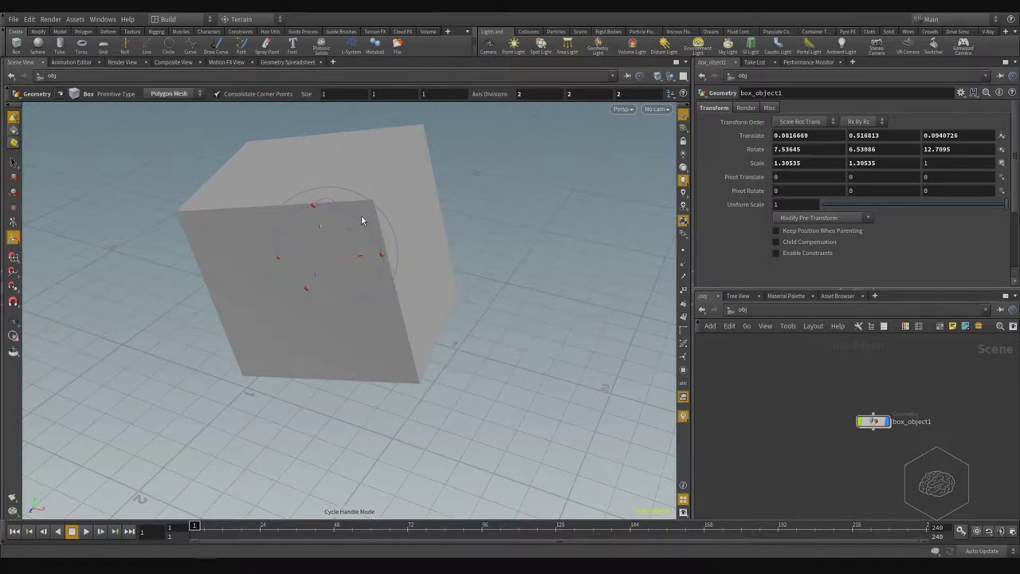
mouse_move(361, 215)
mouse_down()
mouse_move(380, 237)
mouse_move(370, 218)
mouse_up()
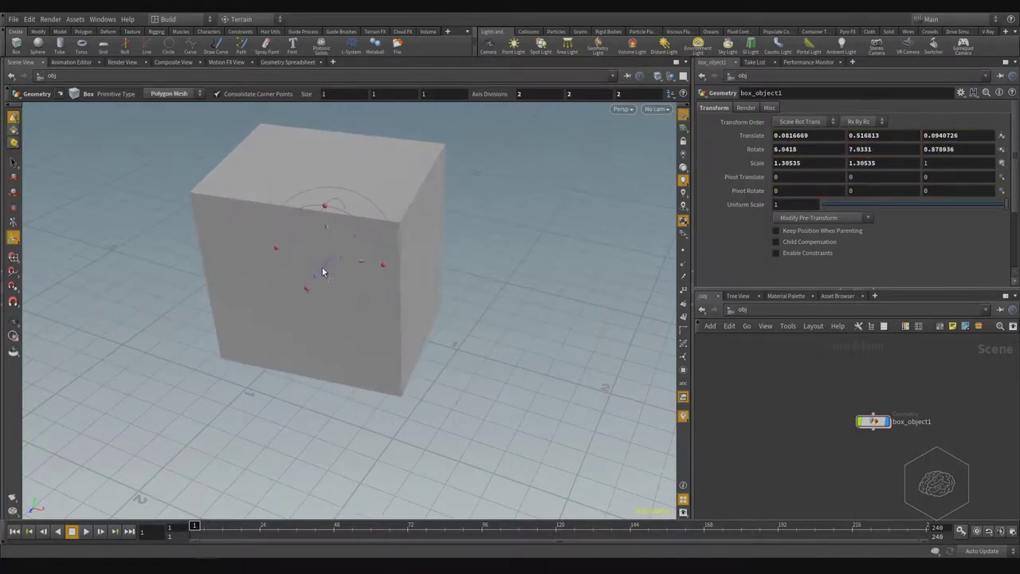
drag(335, 287, 301, 253)
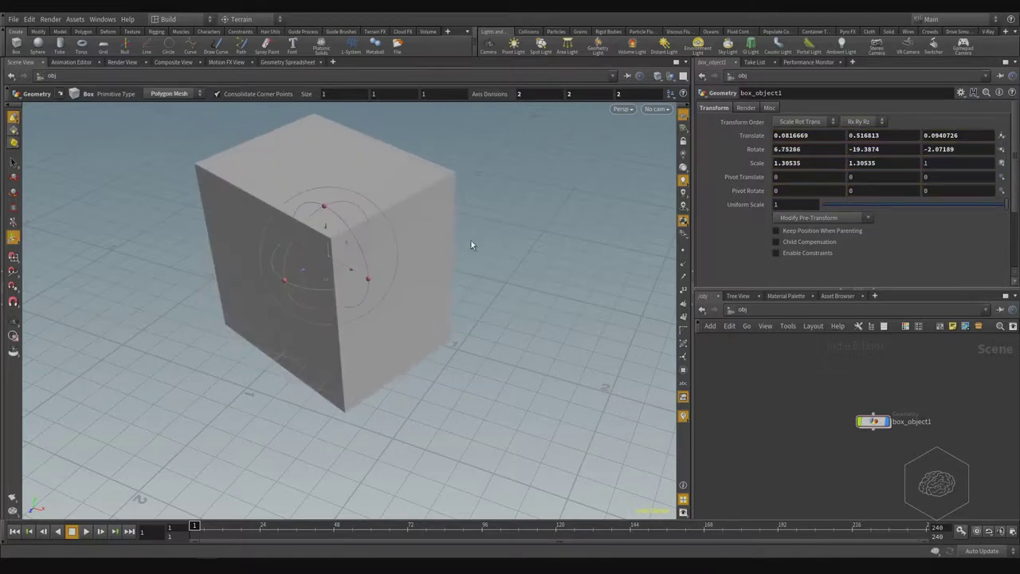
key(Escape)
drag(471, 243, 403, 309)
key(Return)
middle_drag(404, 309, 324, 284)
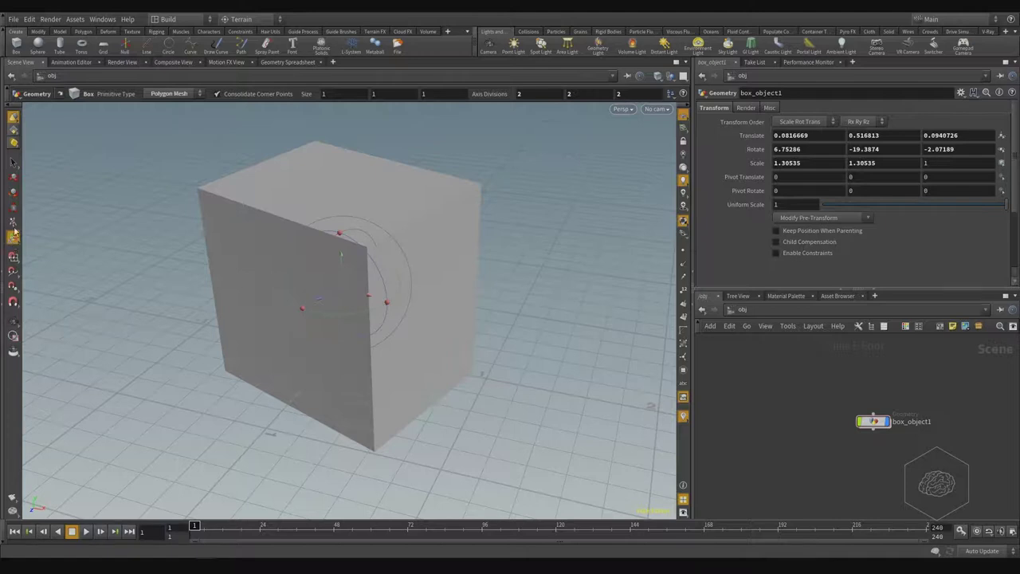
Step: Switch through the Move, Rotate, Pose, Handles and Scale tools on the box, ending with the Rotate tool active
click(12, 177)
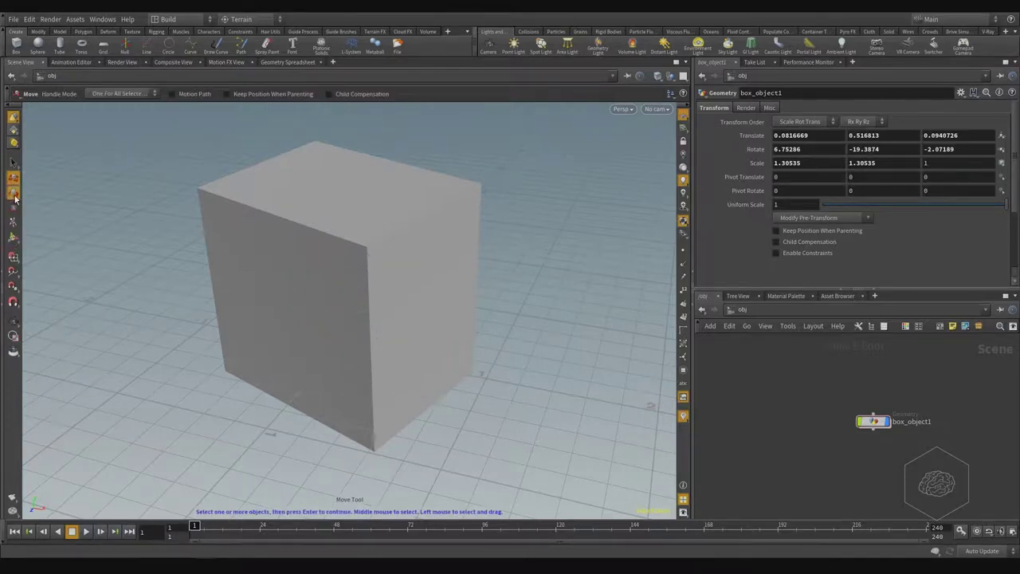
click(13, 194)
click(13, 223)
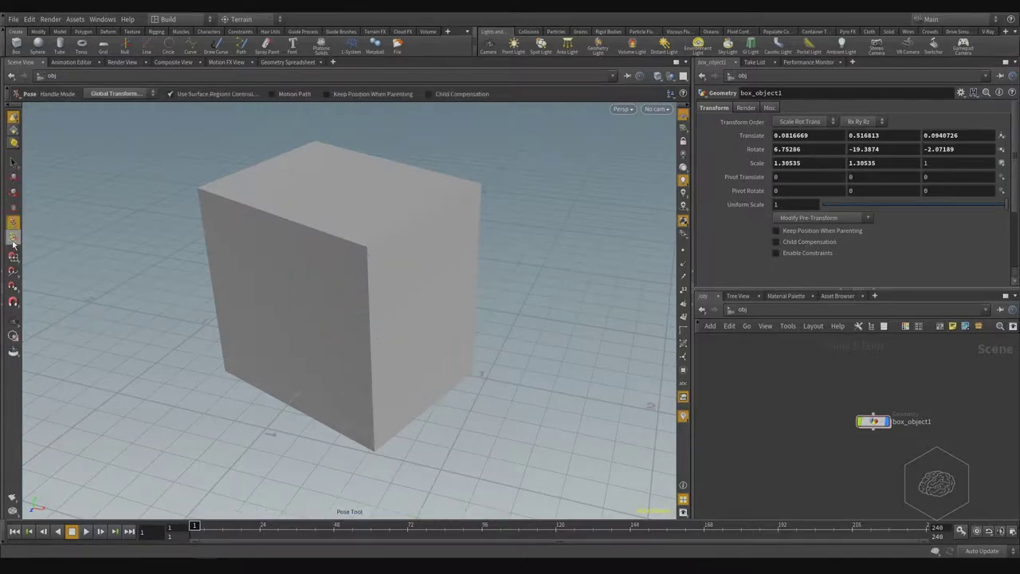
click(13, 239)
key(Return)
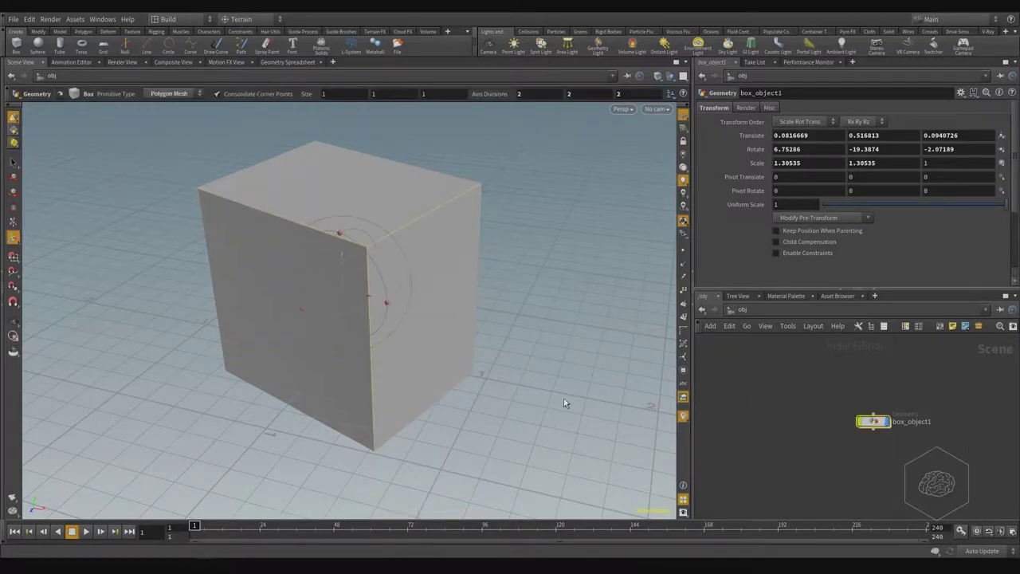
click(13, 207)
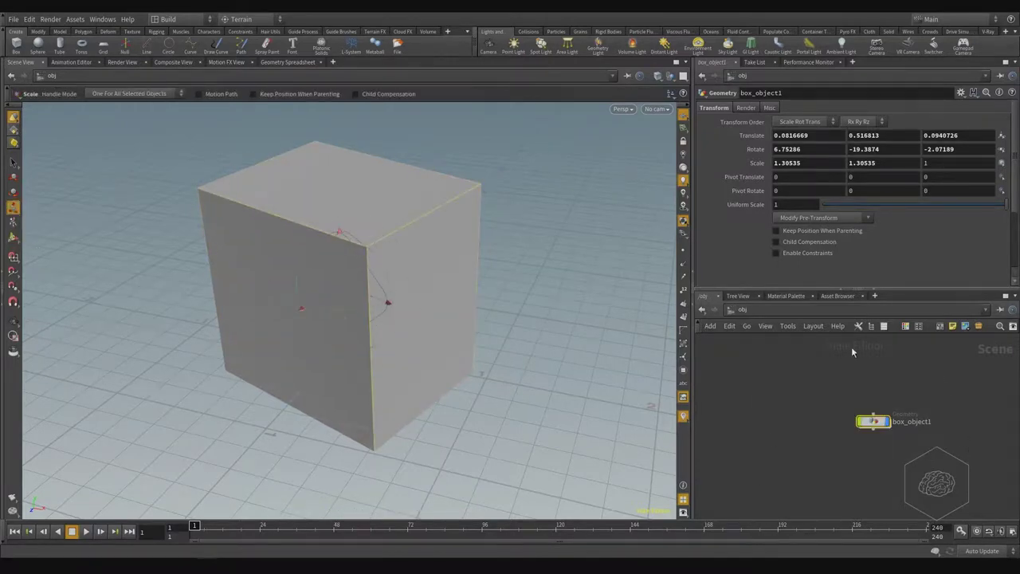
click(13, 192)
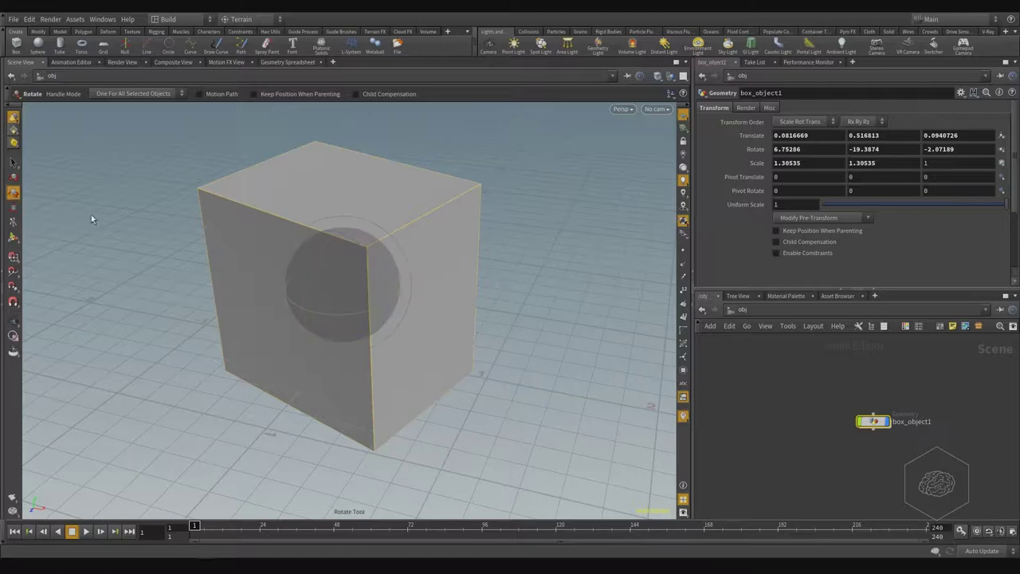
Step: Switch from the Move tool to the Pose tool and rotate the box to about -20.3 degrees in X
click(12, 177)
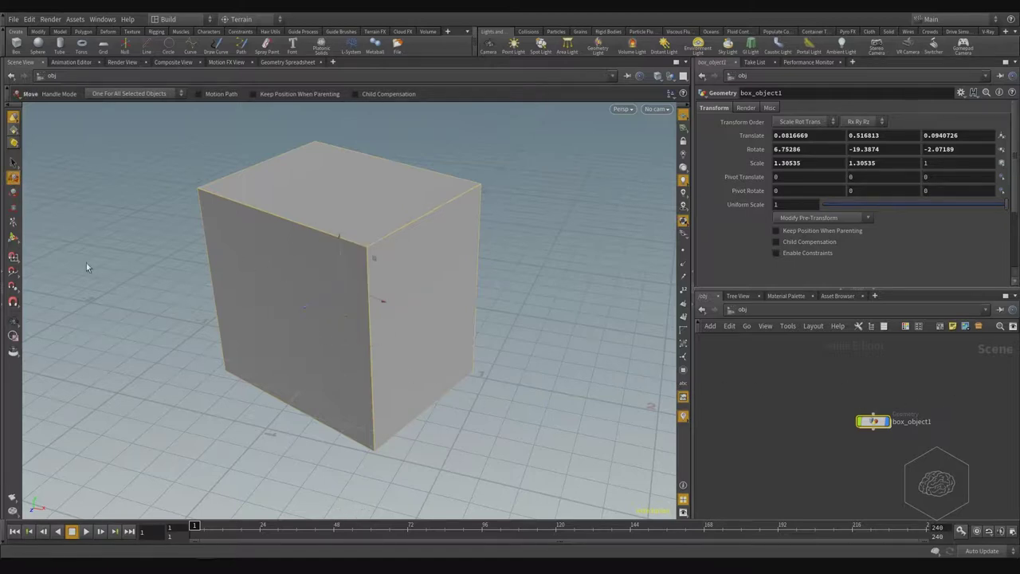
click(13, 222)
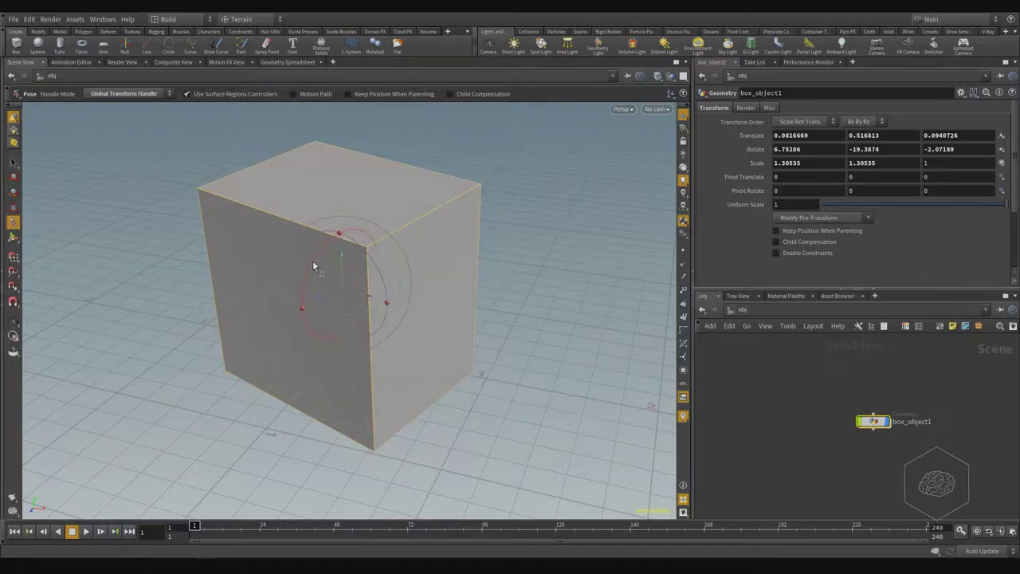
drag(312, 260, 329, 238)
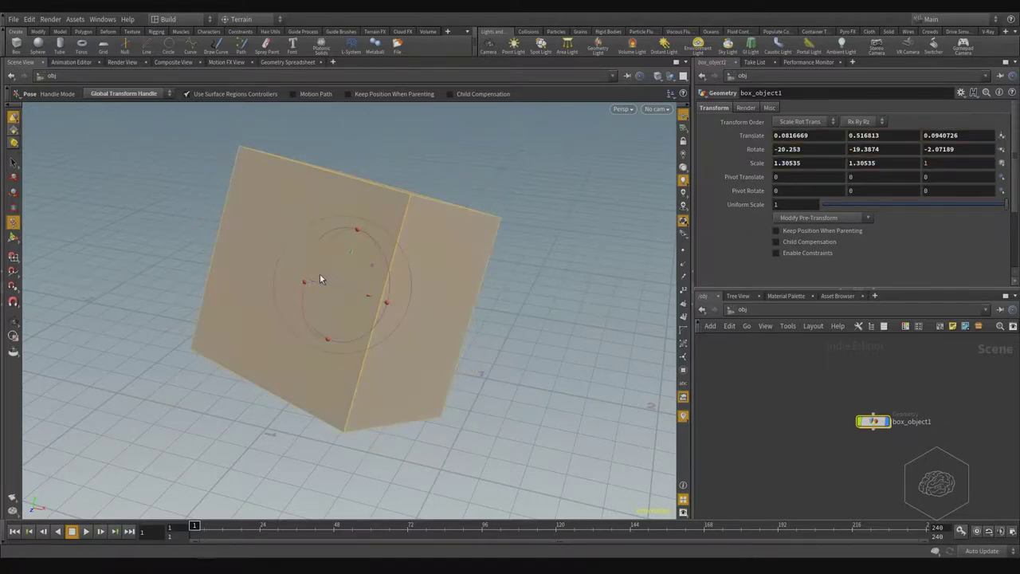
Step: Align the box's transform handle to World instead of Object
alt+drag(467, 319, 423, 292)
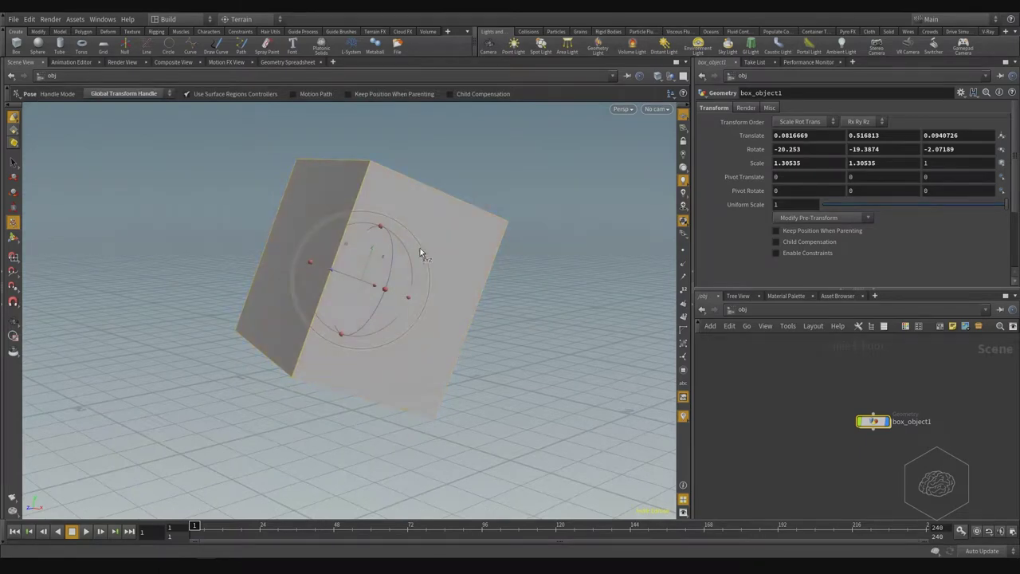
right_click(367, 259)
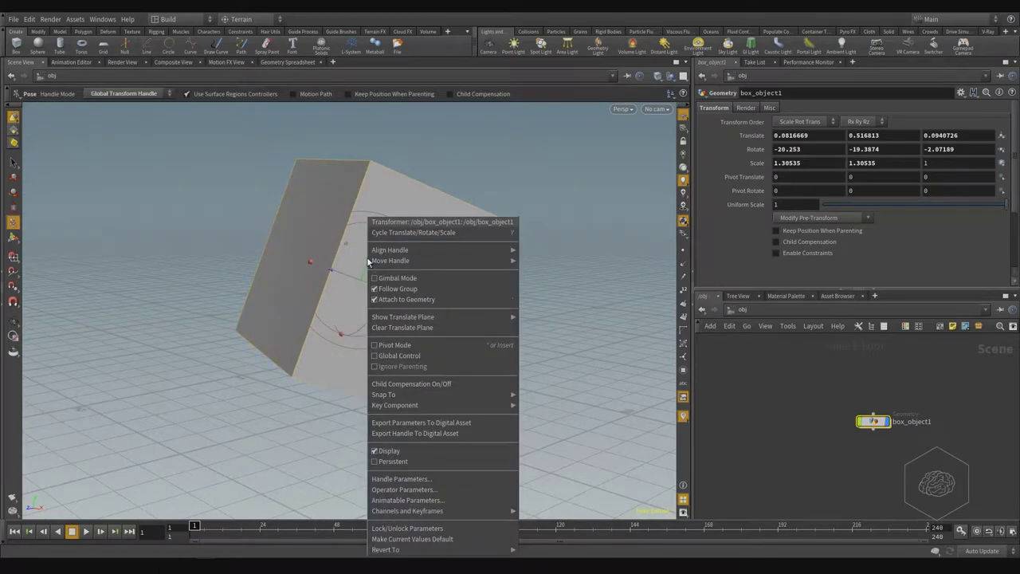
mouse_move(381, 254)
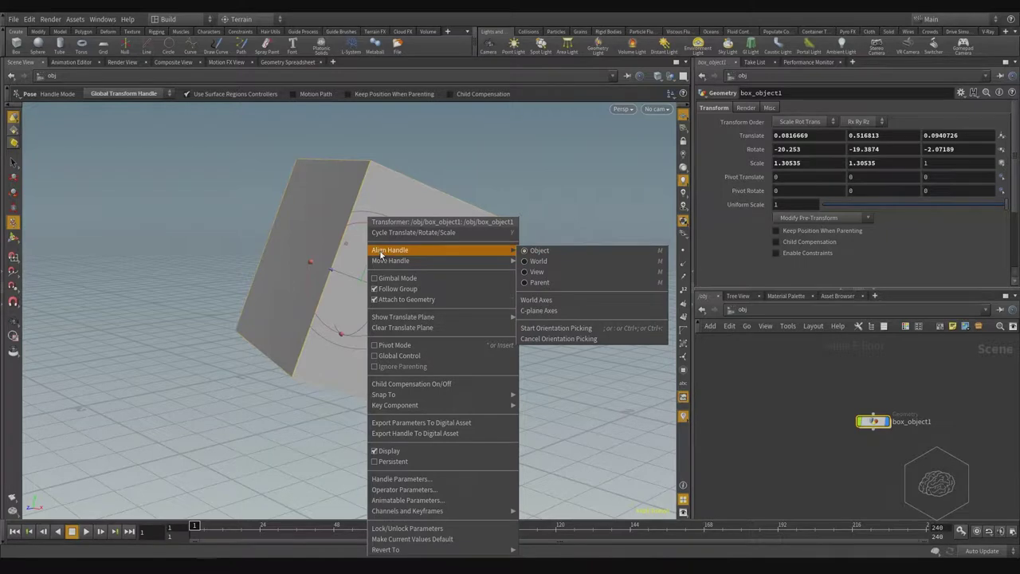
click(620, 253)
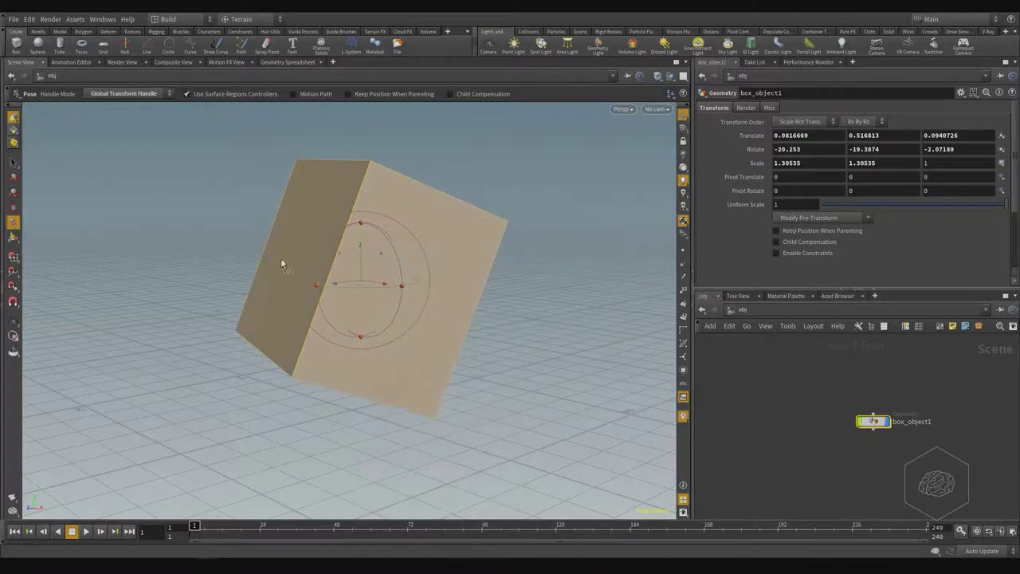
Step: Align the box's transform handle to View and check its orientation from several viewing angles
right_click(362, 262)
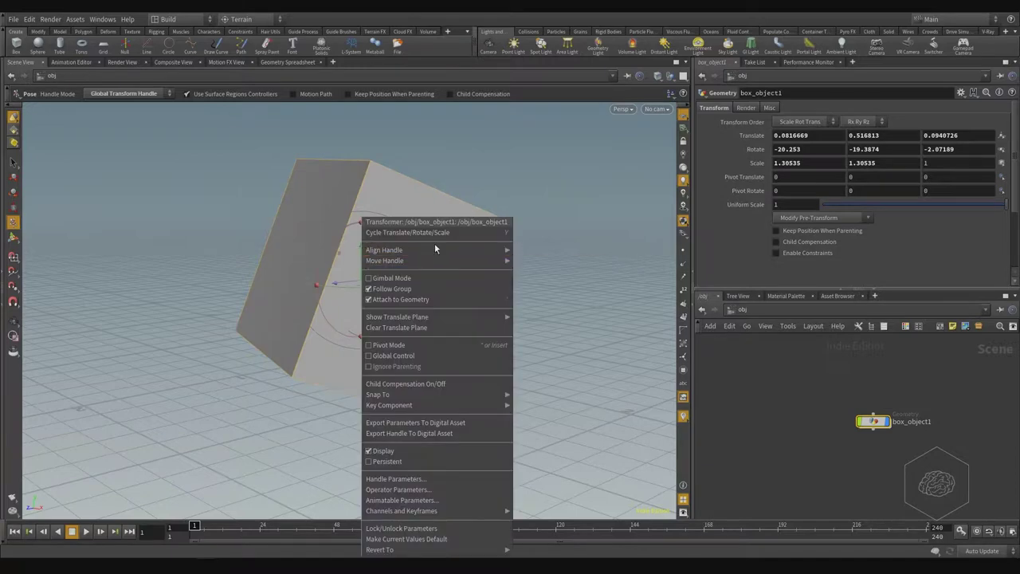
mouse_move(434, 249)
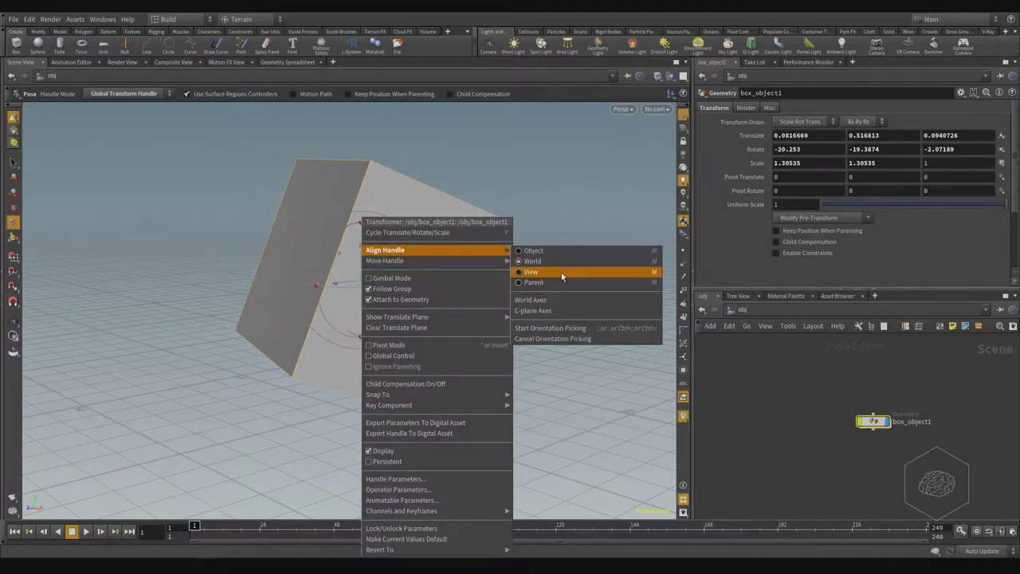
click(561, 273)
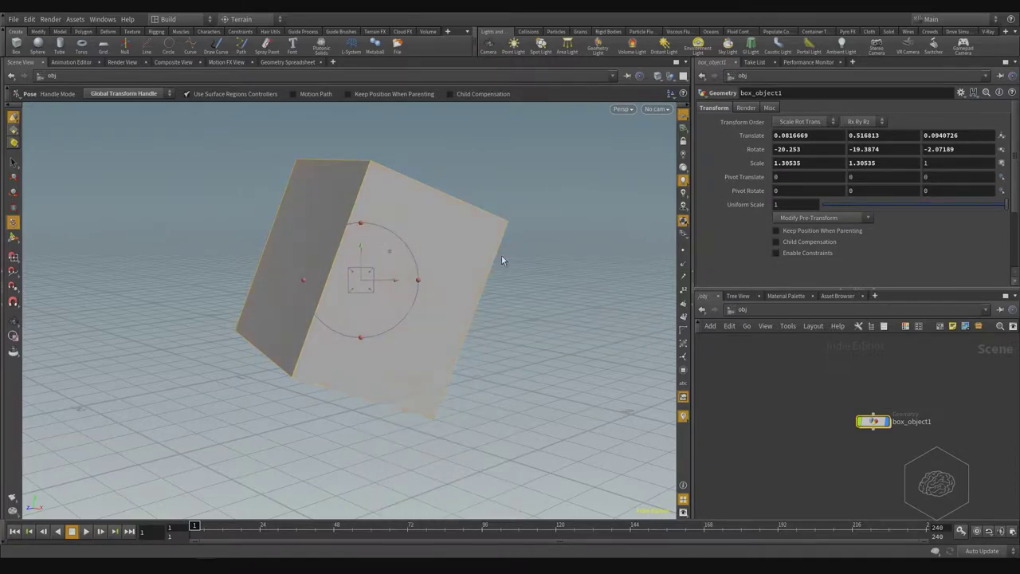
key(Escape)
drag(501, 260, 380, 253)
drag(605, 234, 428, 232)
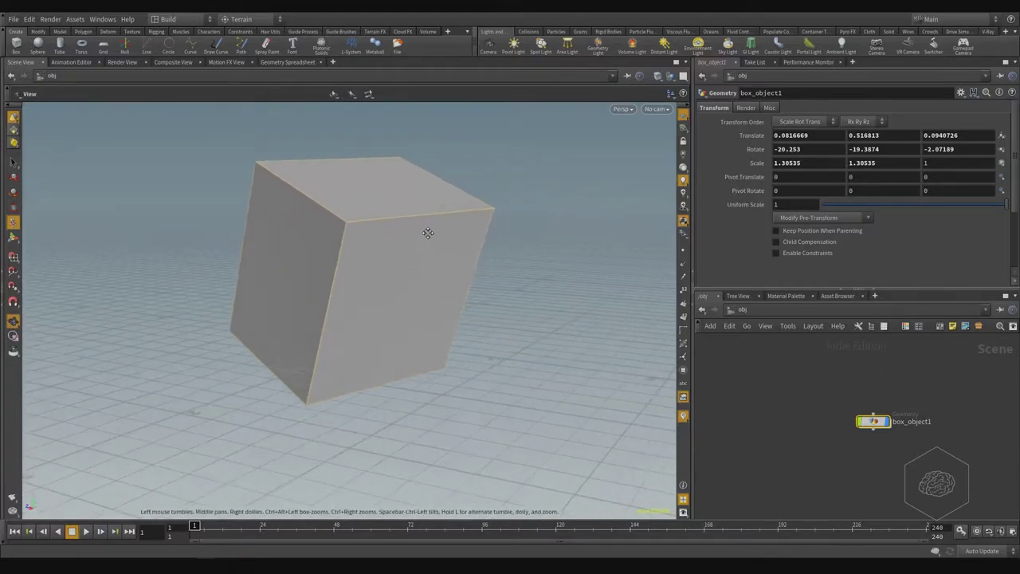
drag(410, 276, 338, 423)
key(Return)
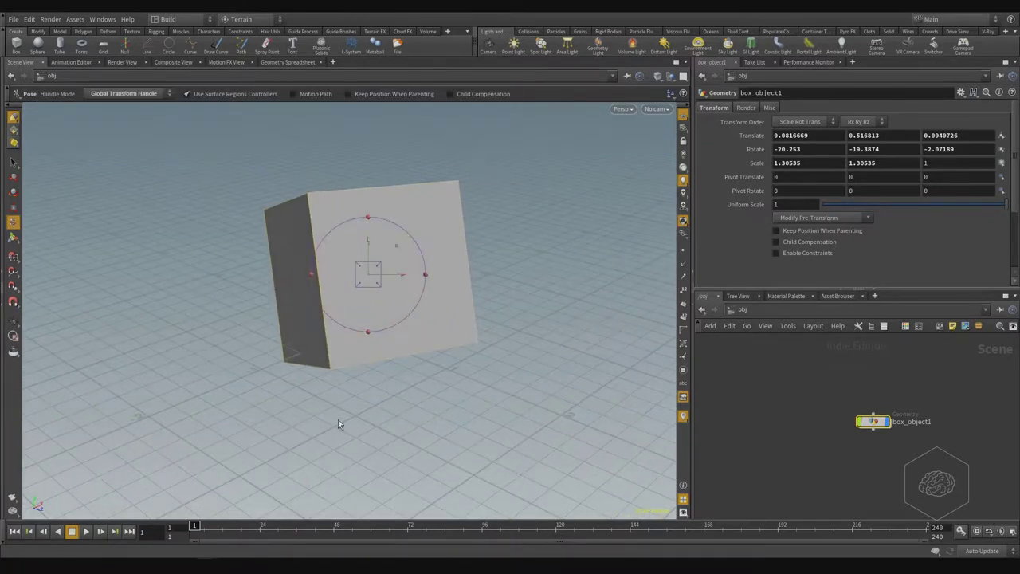
Step: Set the transform handle's alignment to Object, cycle it to World and return it to Object
right_click(373, 220)
mouse_move(450, 250)
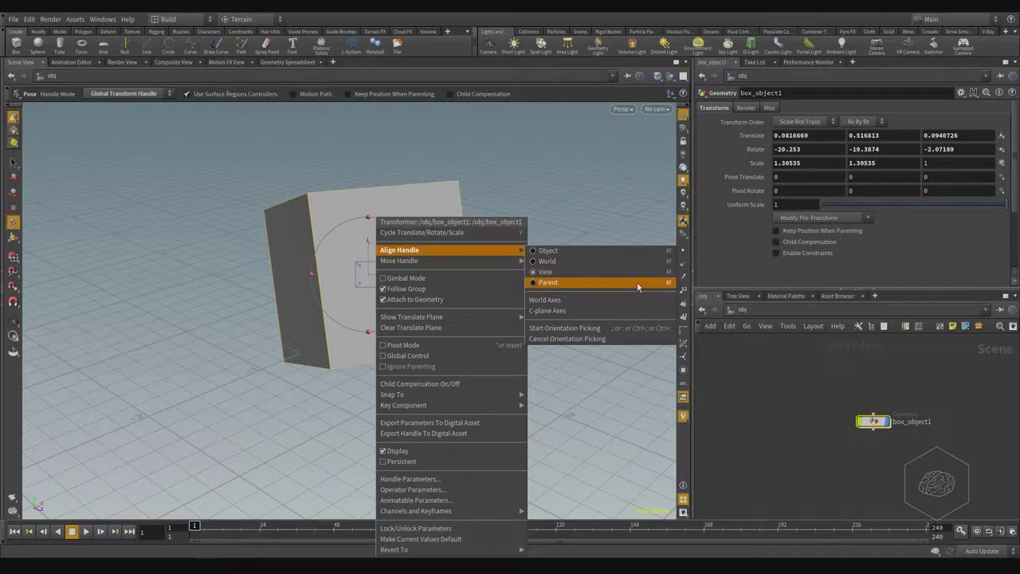
click(666, 253)
key(m)
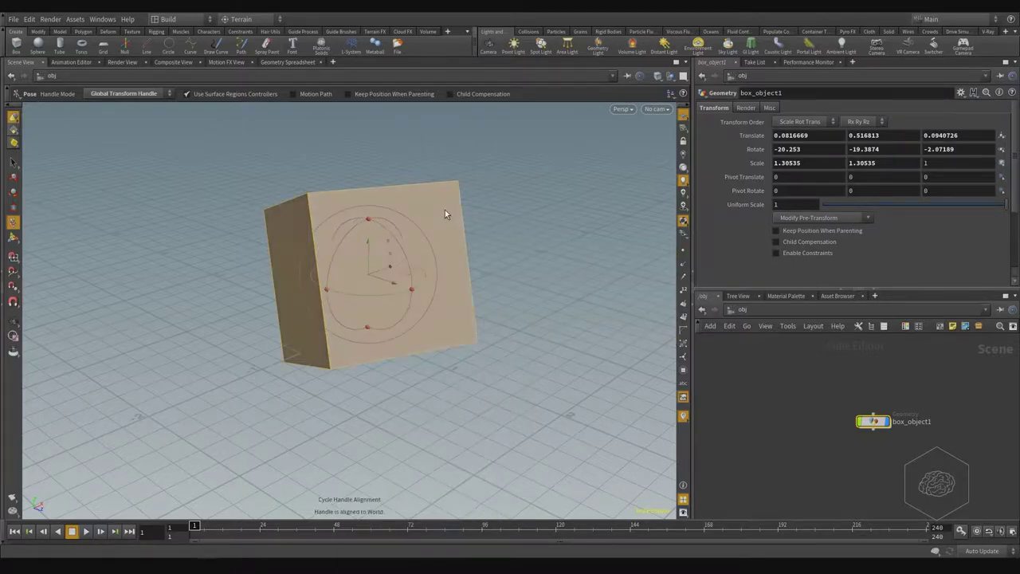
key(m)
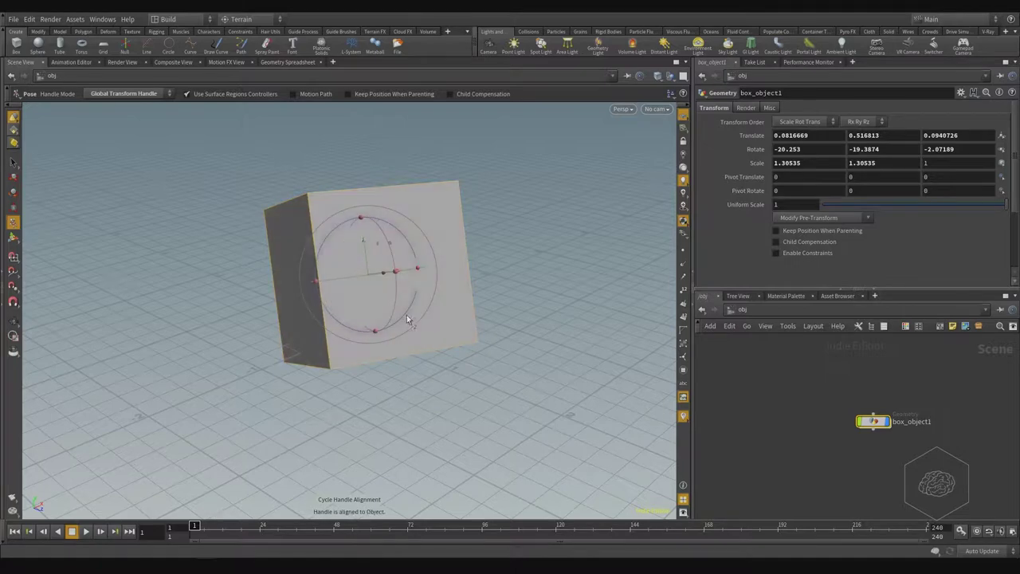
Step: Cycle the box's handle alignment to World and back to Object, and delete the box from the scene
key(Escape)
drag(253, 289, 378, 270)
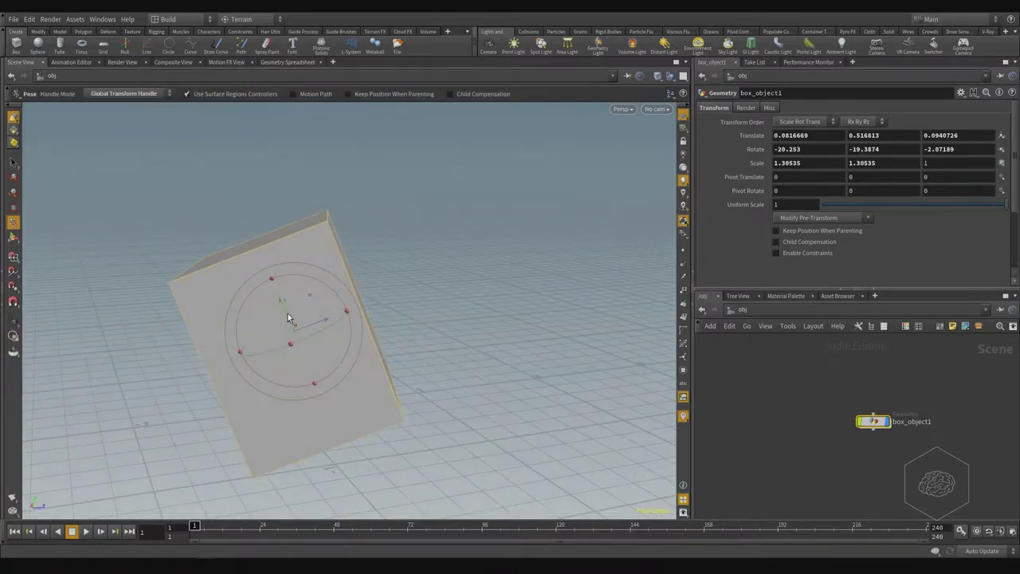
key(m)
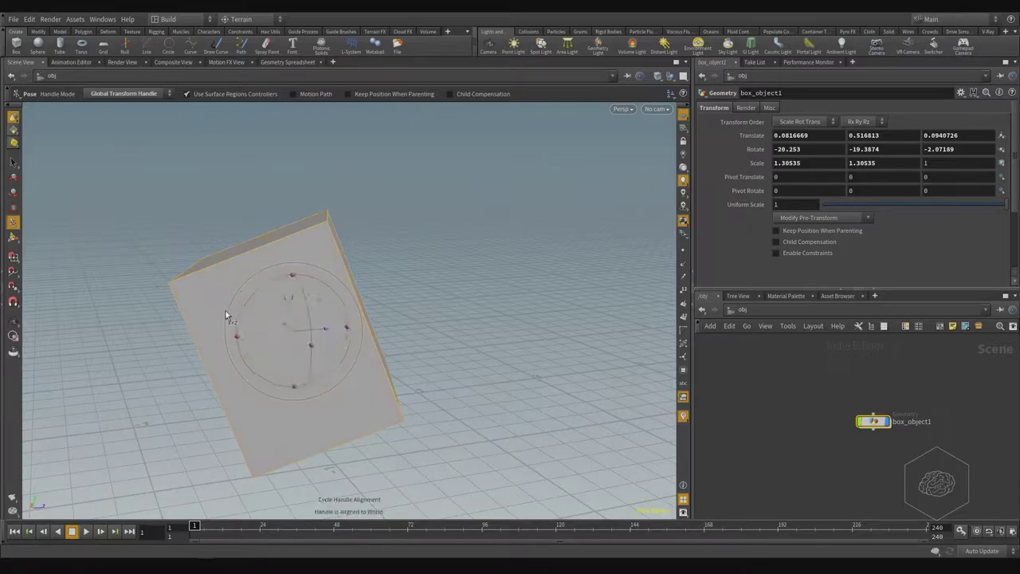
key(m)
alt+drag(497, 285, 539, 244)
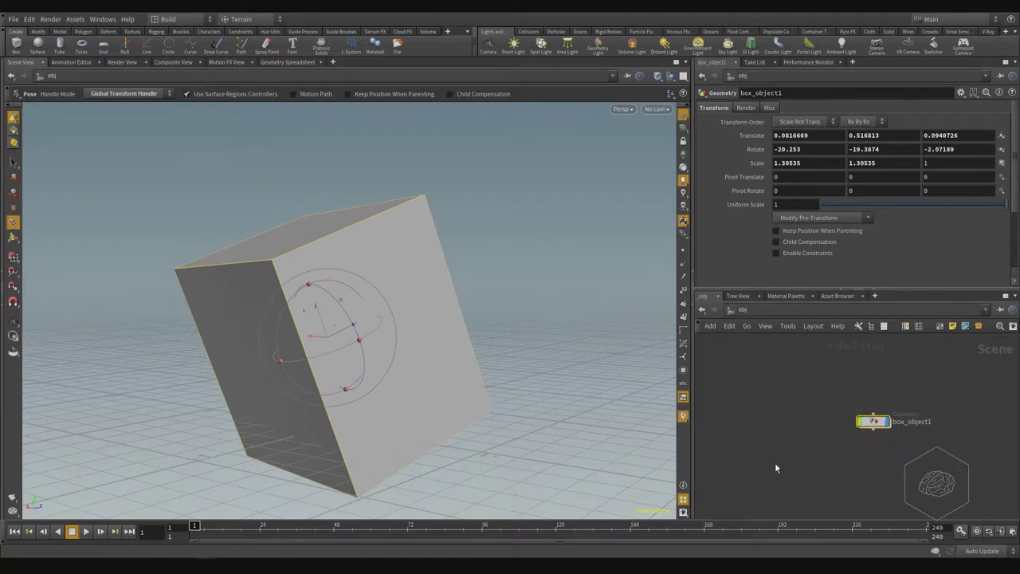
key(Delete)
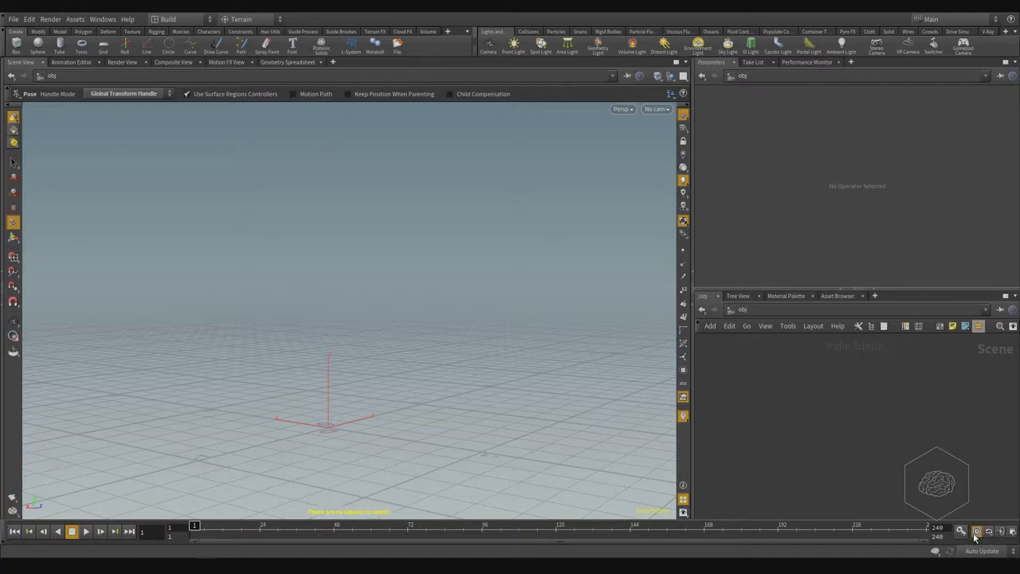
Step: Turn on realtime playback and open the Global Animation Options, placing the window over the viewport
click(977, 531)
click(1013, 532)
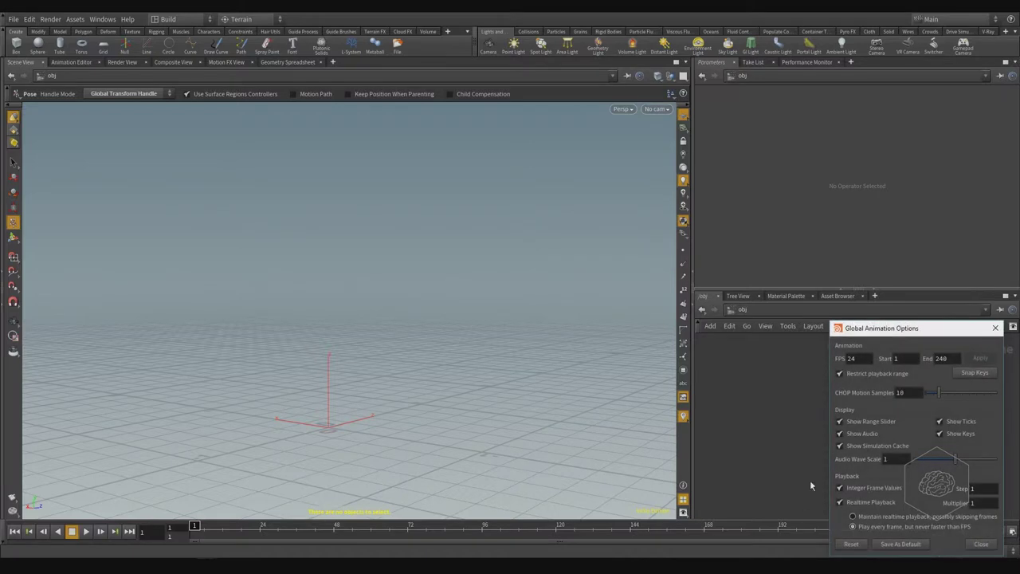
drag(914, 320, 444, 233)
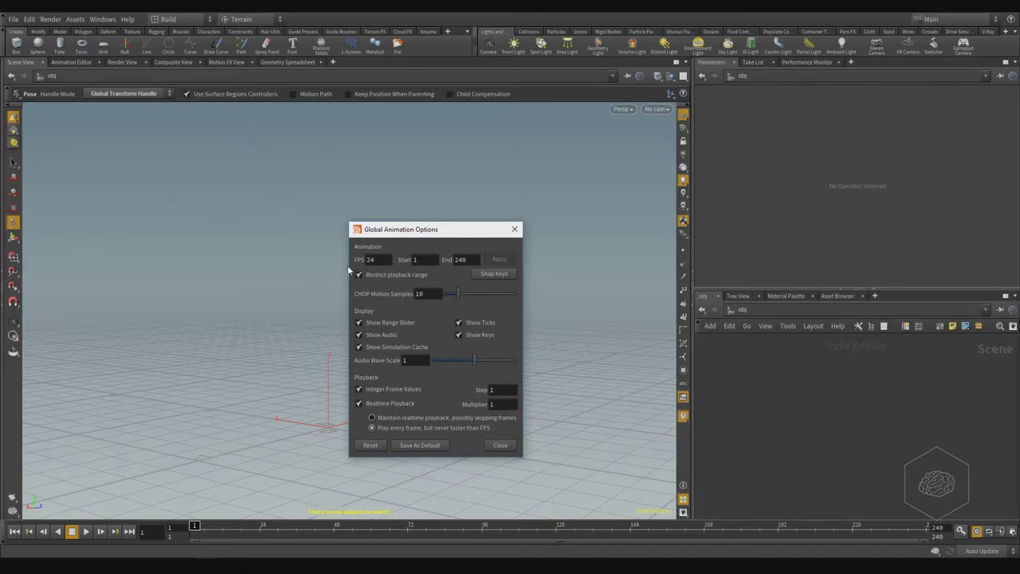
Step: Try frame rates of 25 and 30 FPS in the Global Animation Options, applying 25 FPS
double_click(369, 260)
text(24)
double_click(379, 260)
text(25)
key(BackSpace)
key(BackSpace)
text(30)
key(BackSpace)
key(BackSpace)
text(25)
key(Return)
click(502, 258)
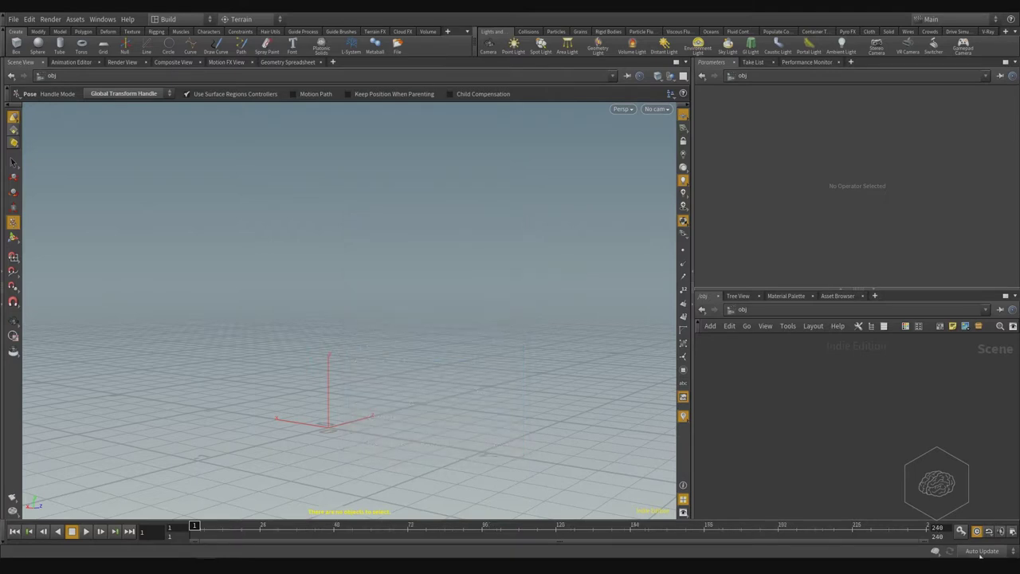
Step: Switch the scene's update mode to Manual and back to Auto Update
click(980, 552)
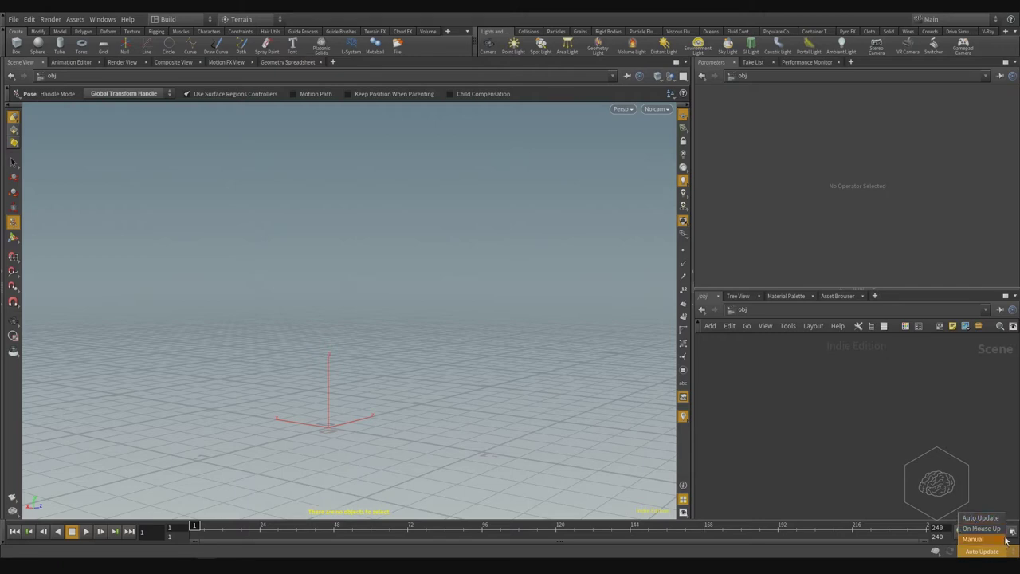
click(1004, 540)
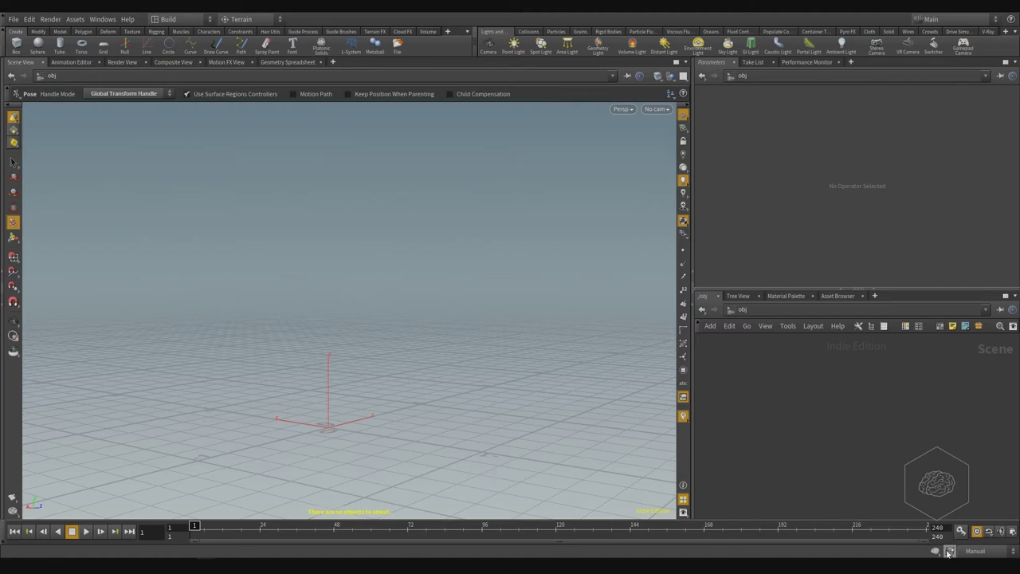
click(975, 551)
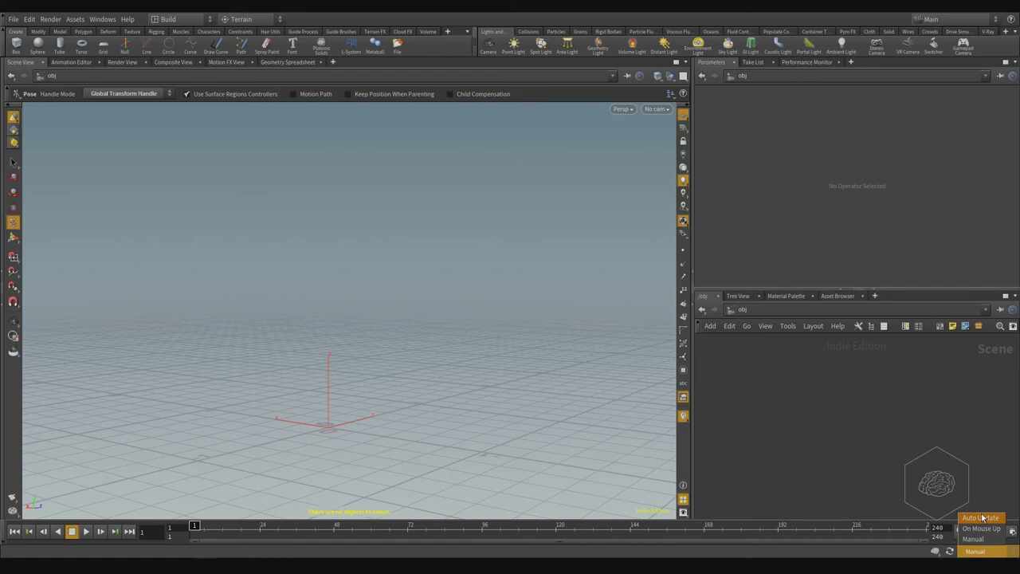
click(981, 518)
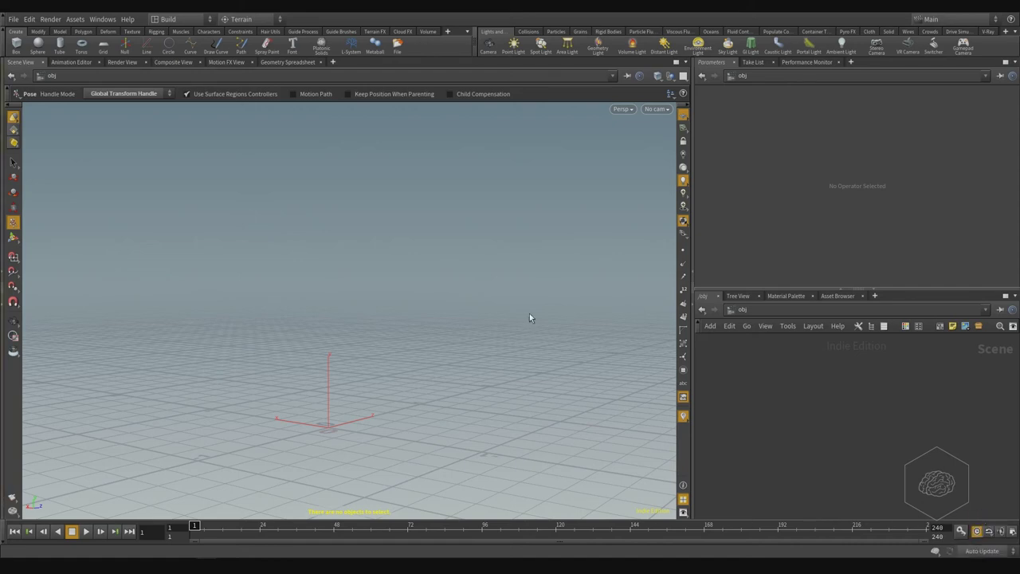